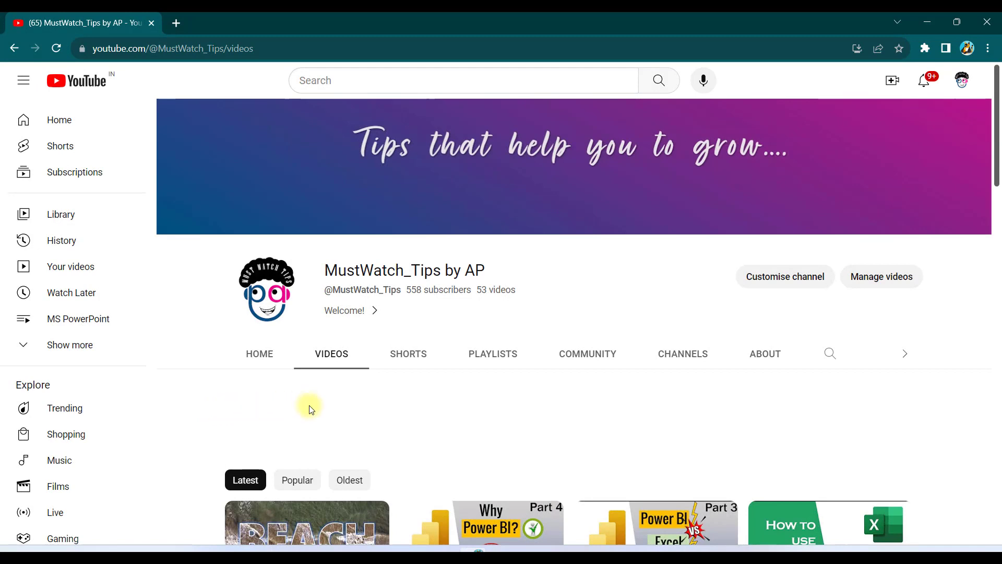
Scroll down through the YouTube channel's uploaded videos and back up again
scroll(329, 392, down, 2)
scroll(446, 360, down, 4)
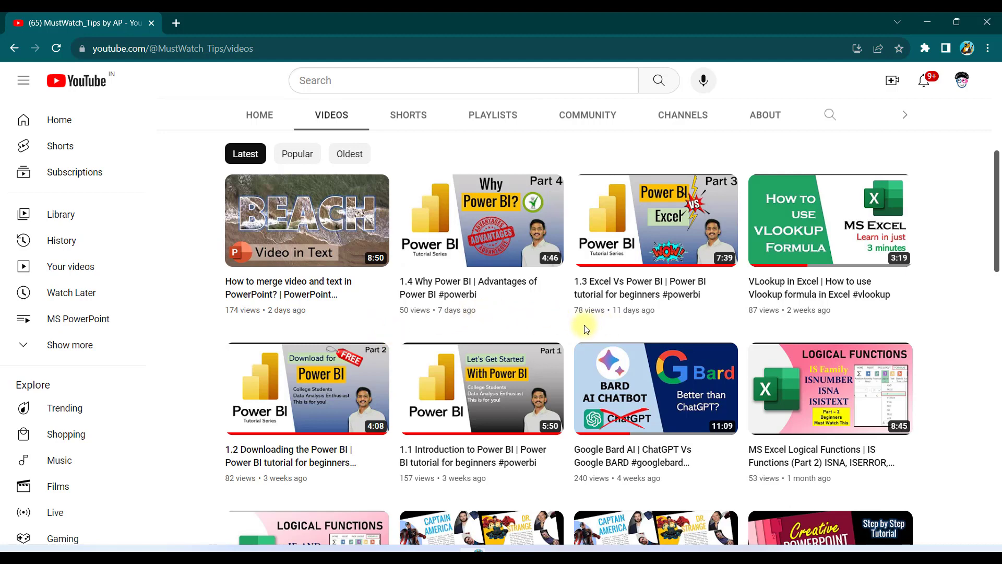
scroll(574, 331, down, 1)
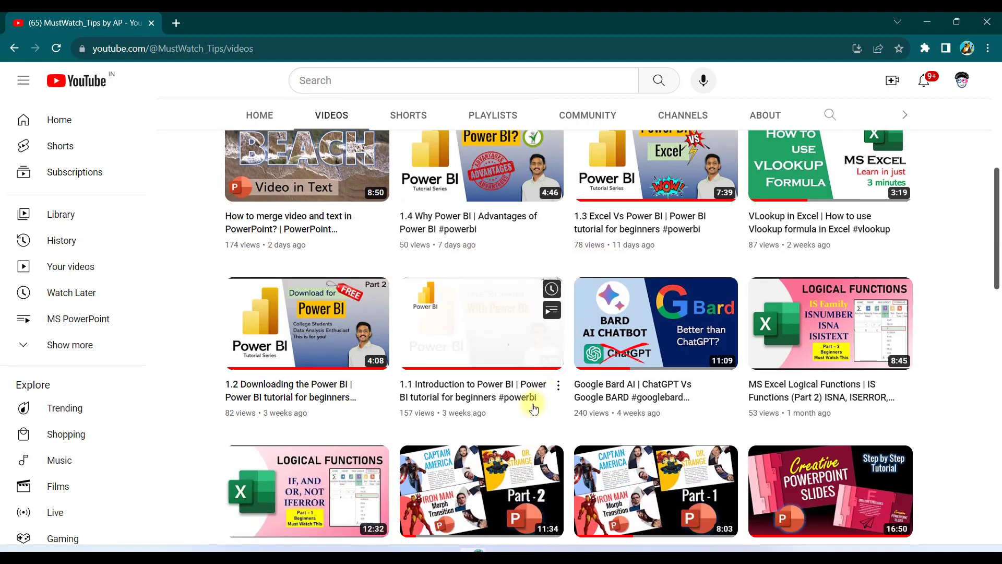
scroll(547, 416, down, 8)
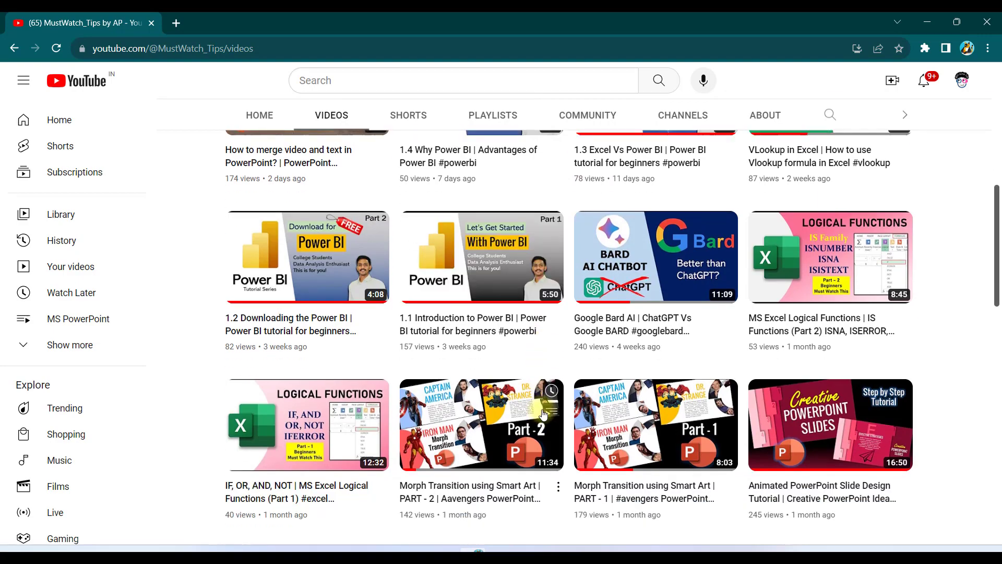
scroll(227, 417, up, 8)
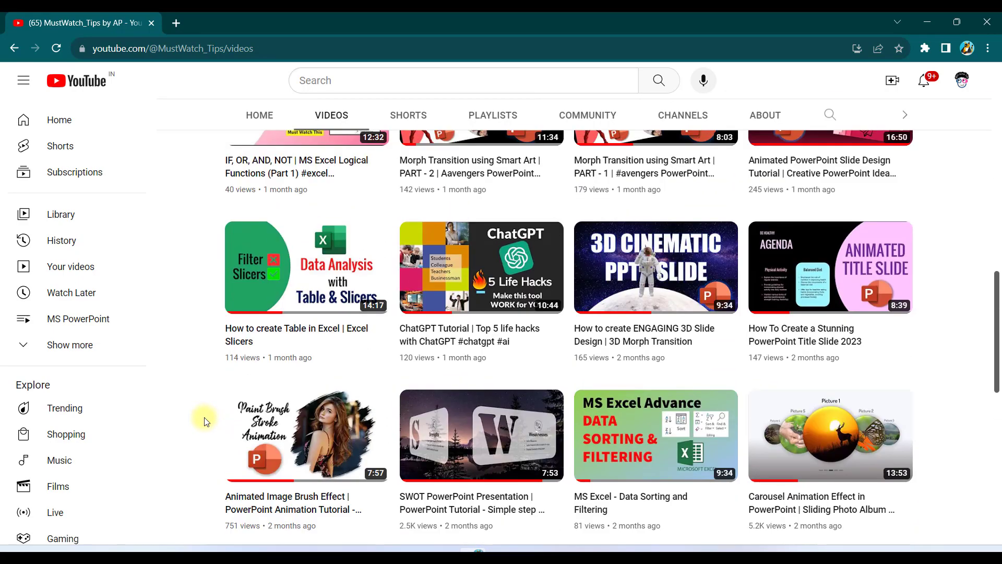
scroll(201, 418, up, 5)
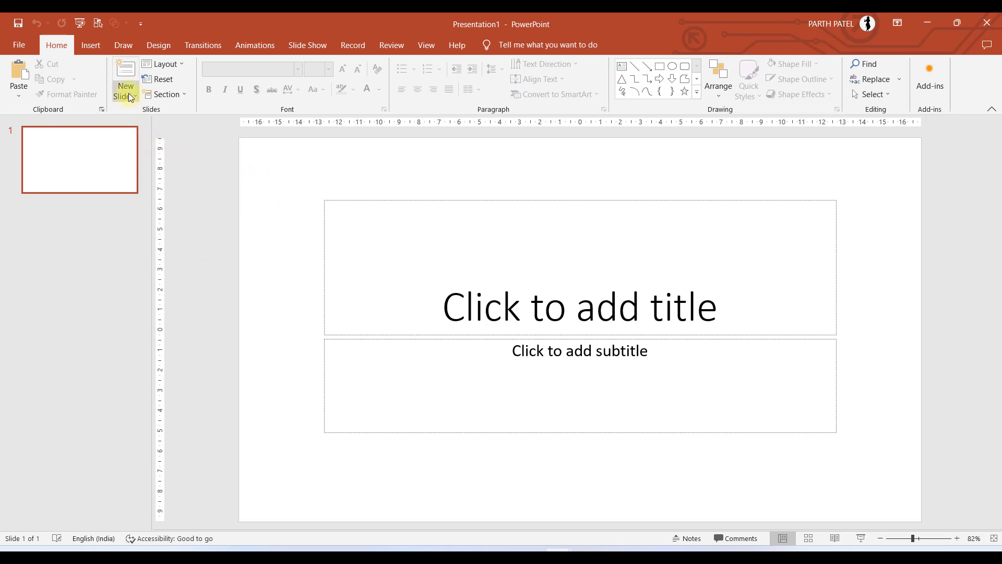
Add a Blank layout slide and delete the original title slide
click(131, 97)
click(158, 263)
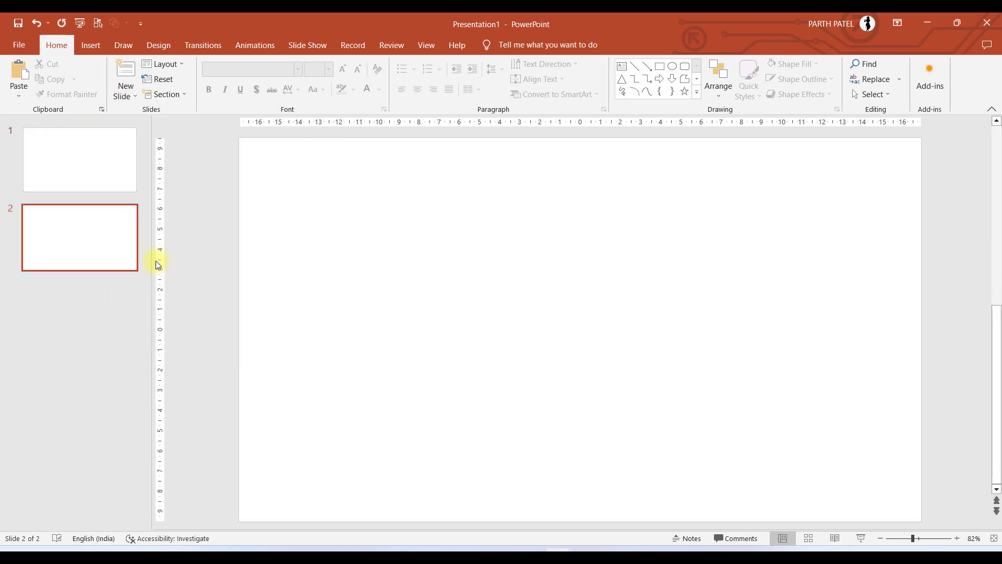
click(81, 168)
key(Delete)
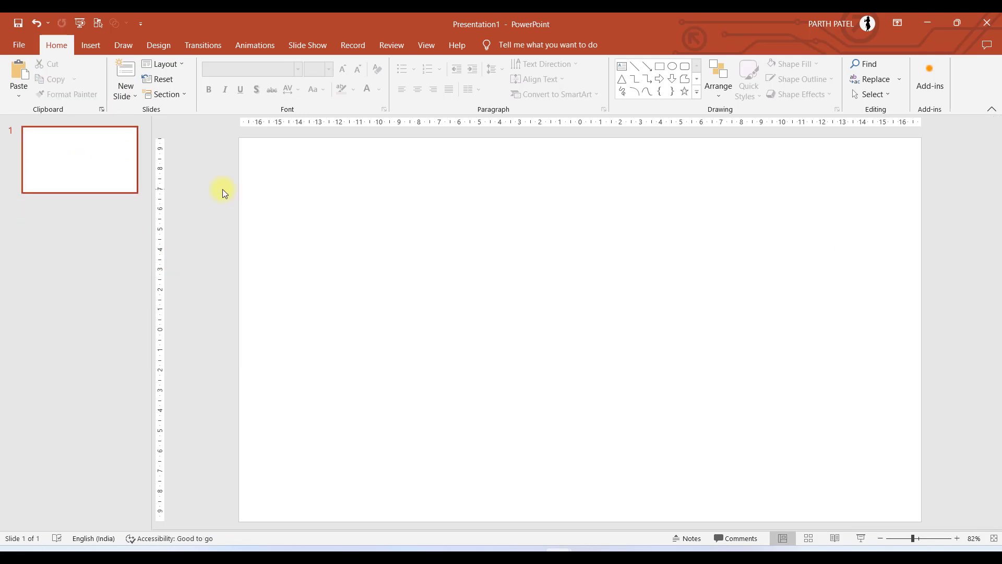
Insert the Demo Video 2 file from the Downloads folder onto the blank slide
click(92, 45)
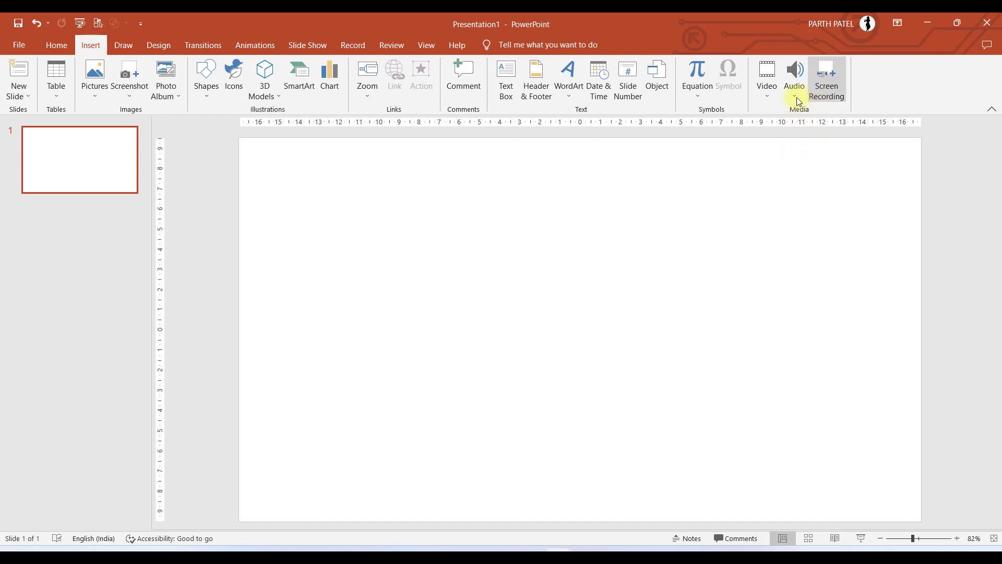
click(769, 96)
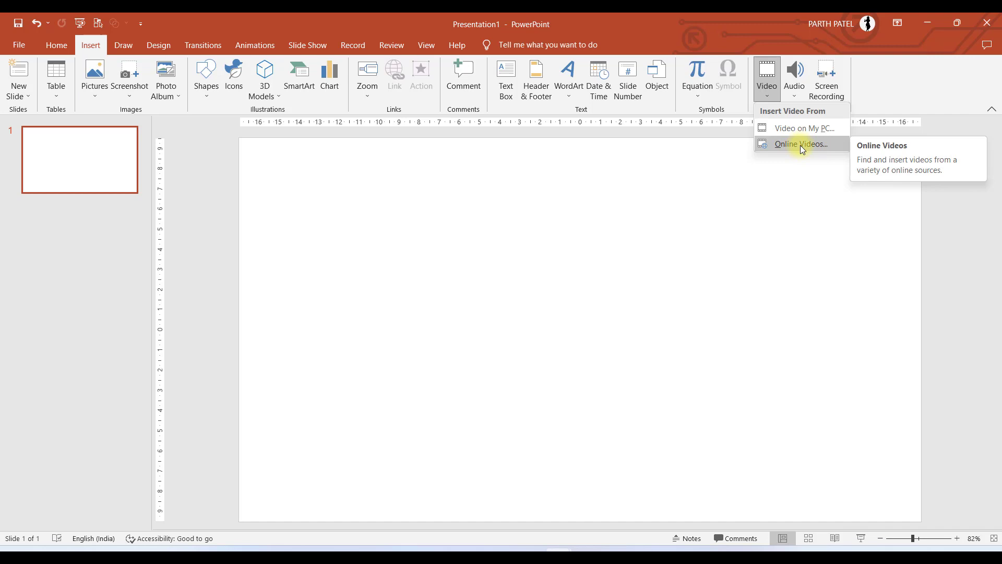
click(617, 166)
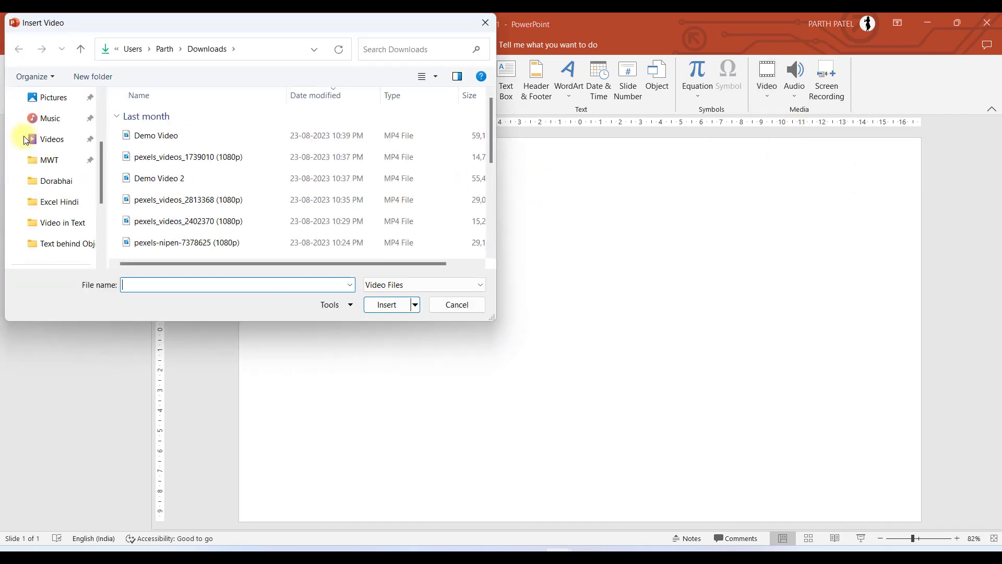
scroll(25, 140, up, 3)
click(56, 181)
click(309, 175)
click(386, 304)
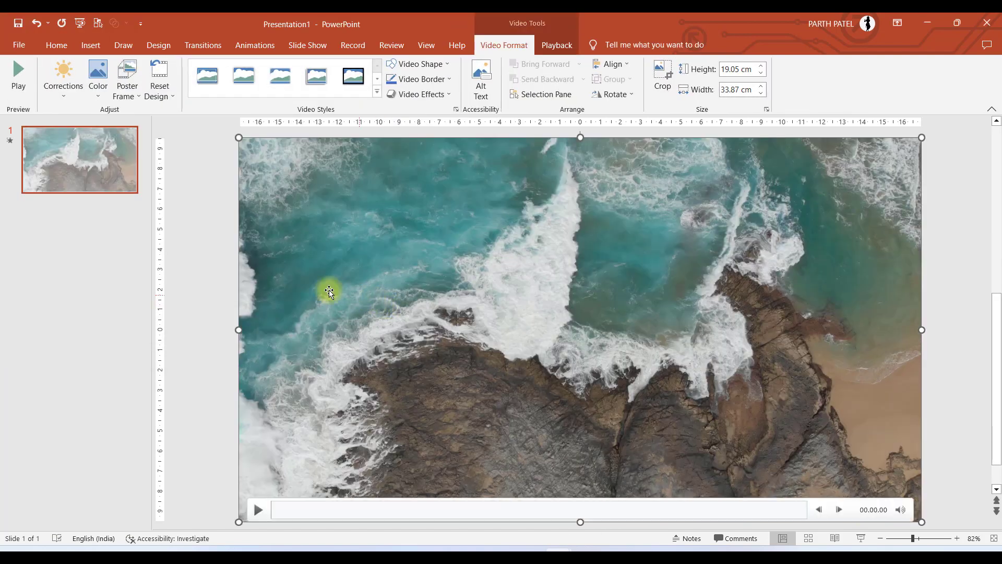
click(210, 239)
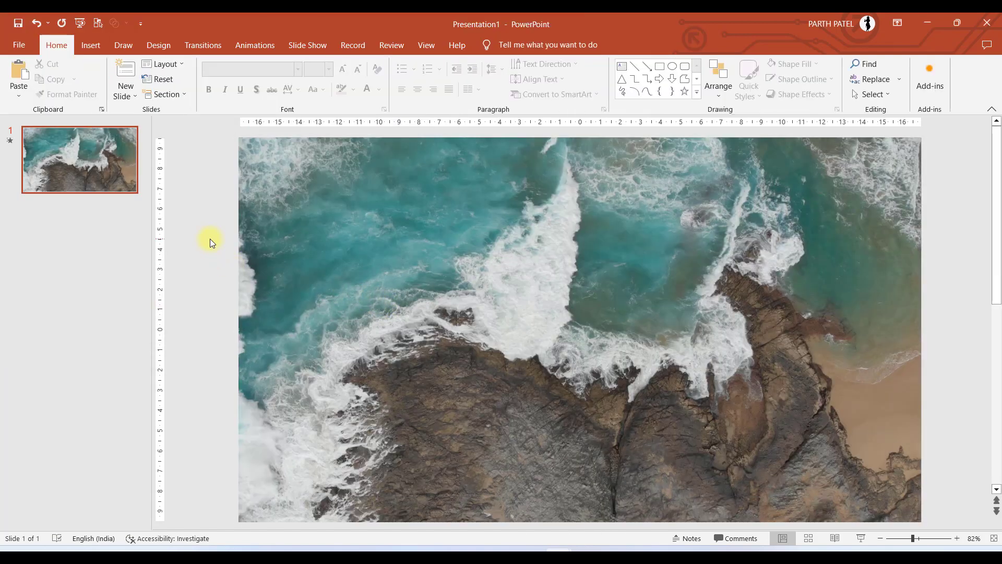
drag(396, 188, 380, 172)
click(407, 166)
click(230, 194)
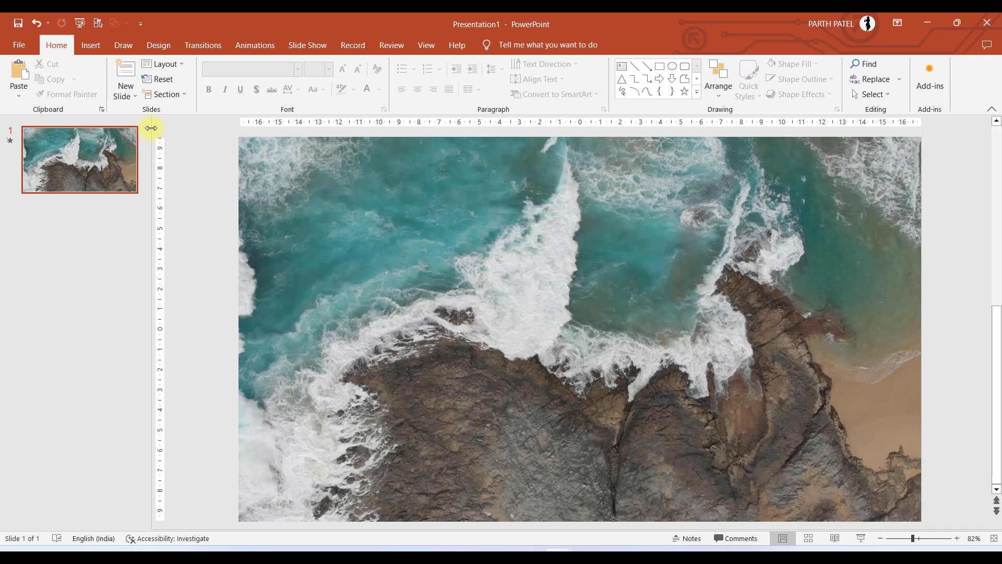
click(158, 46)
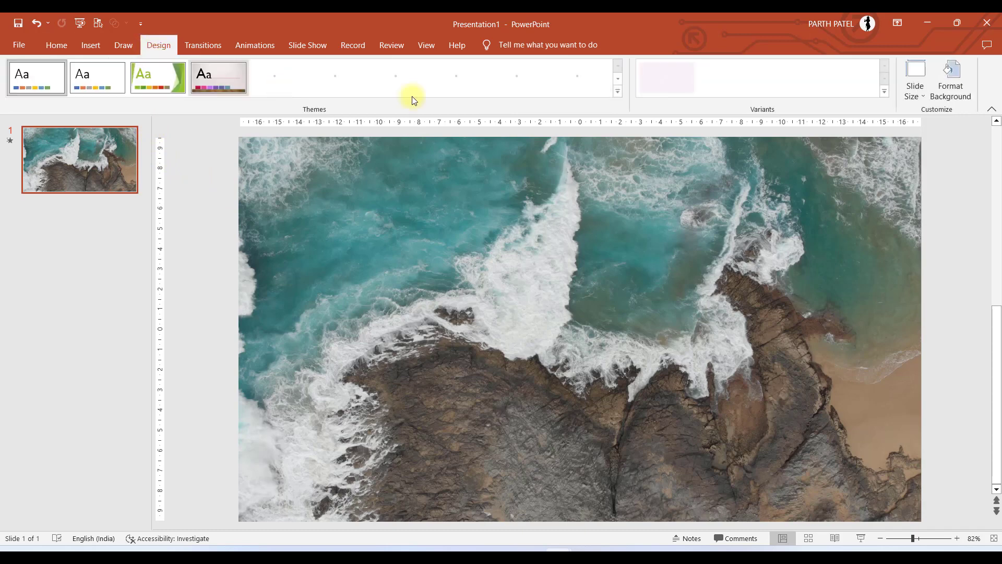
click(920, 98)
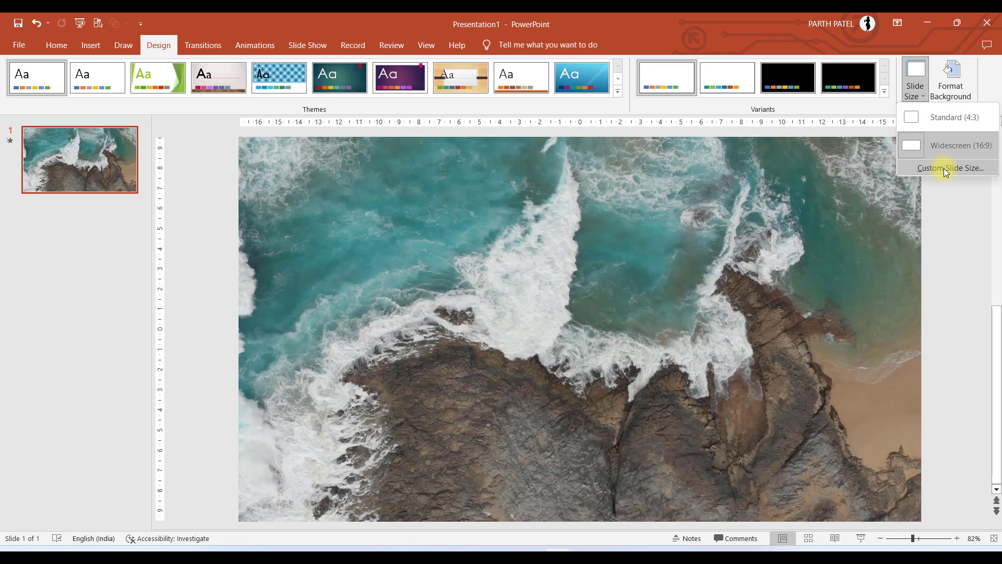
click(206, 184)
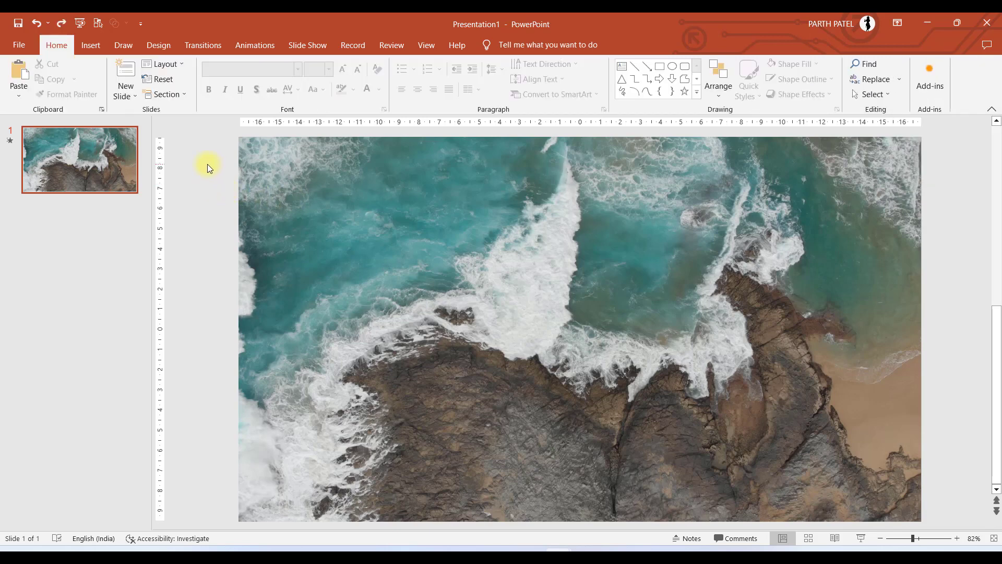
Apply the Contrast +20% brightness/contrast correction to the beach video
click(287, 167)
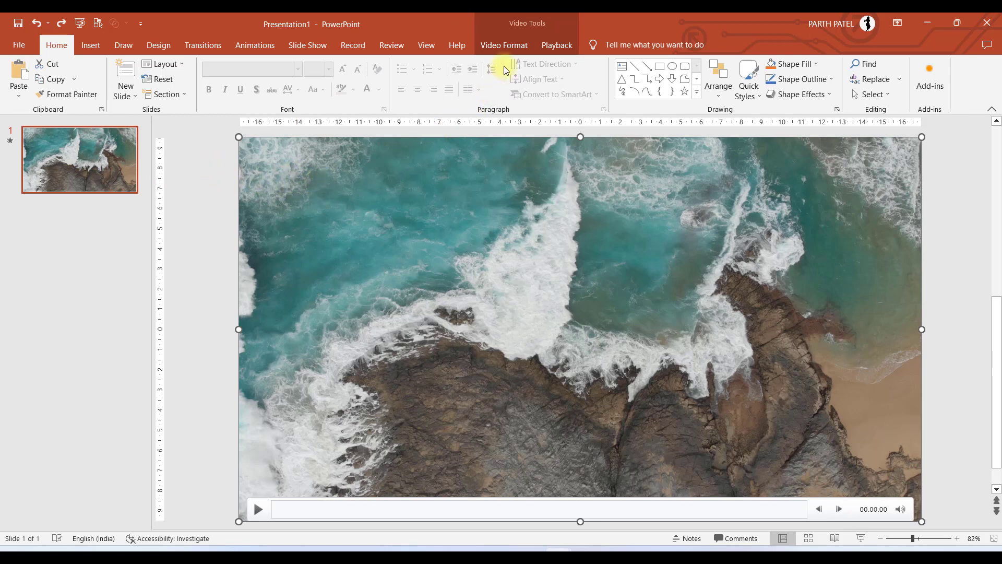
click(509, 44)
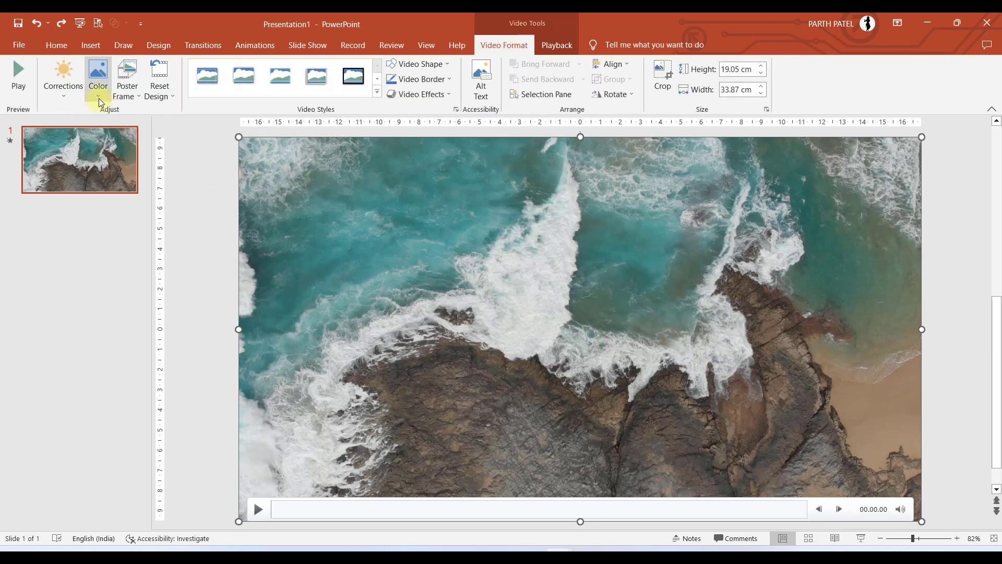
click(61, 94)
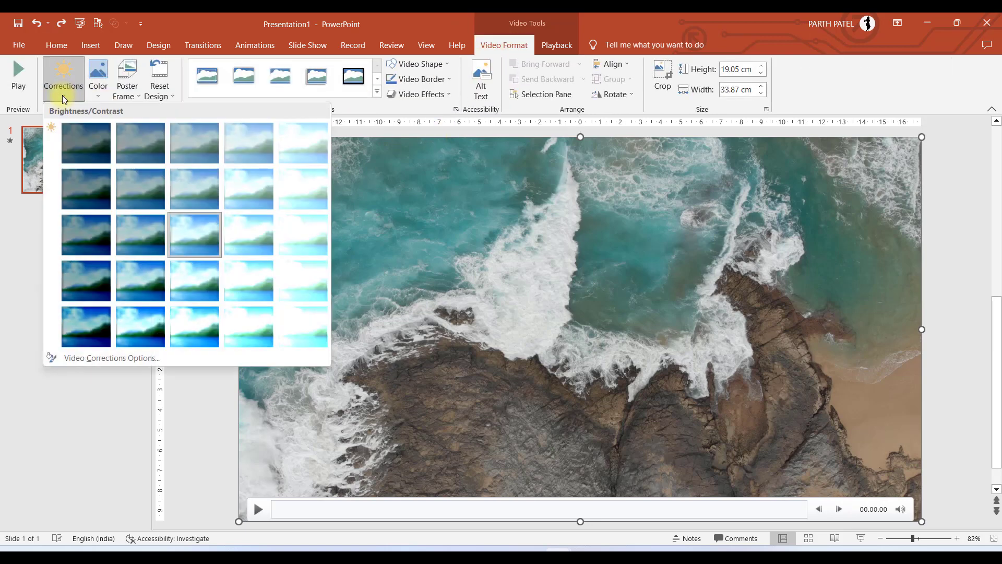
click(199, 280)
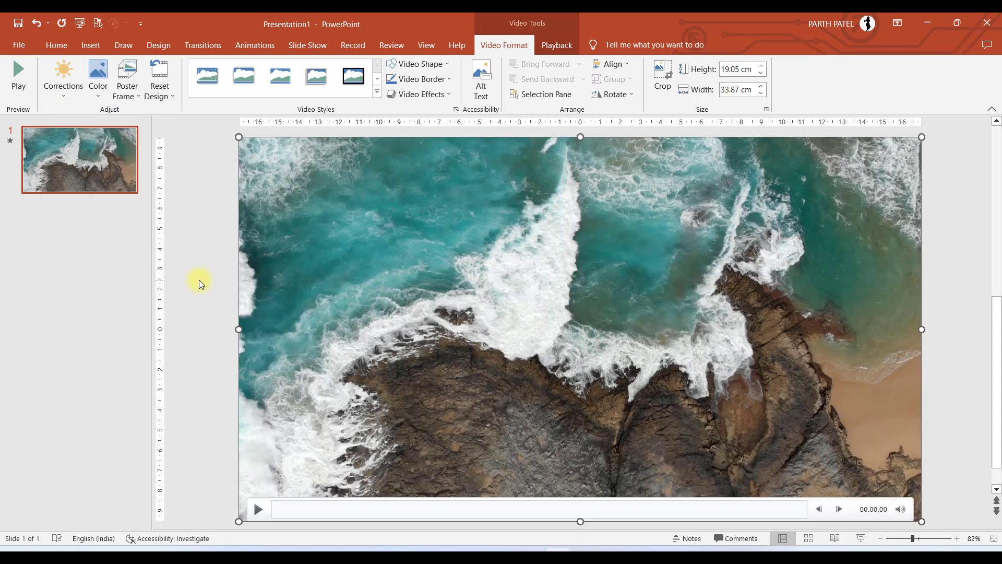
click(198, 280)
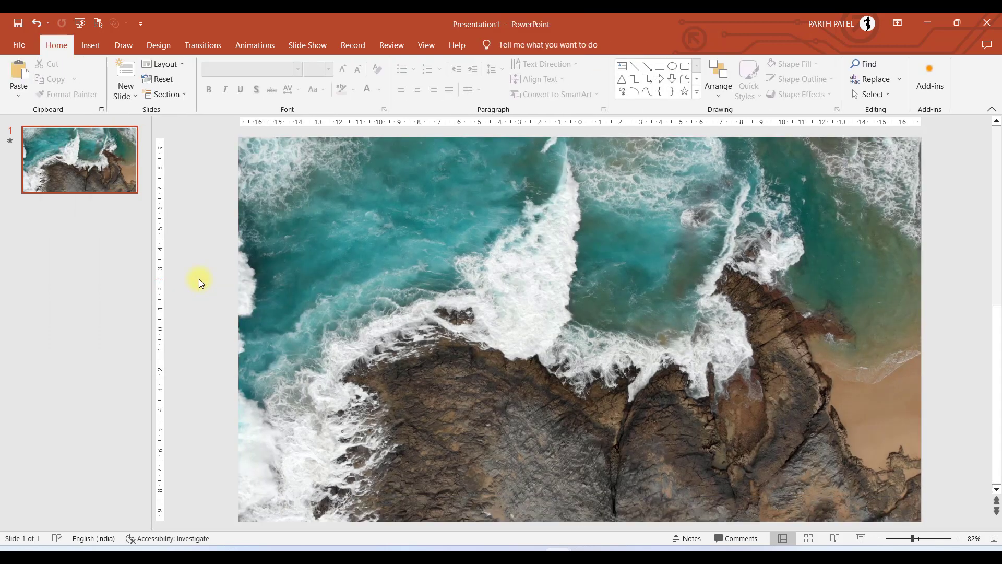
Undo and redo the contrast correction to compare, then play the video to preview it
key(ctrl+z)
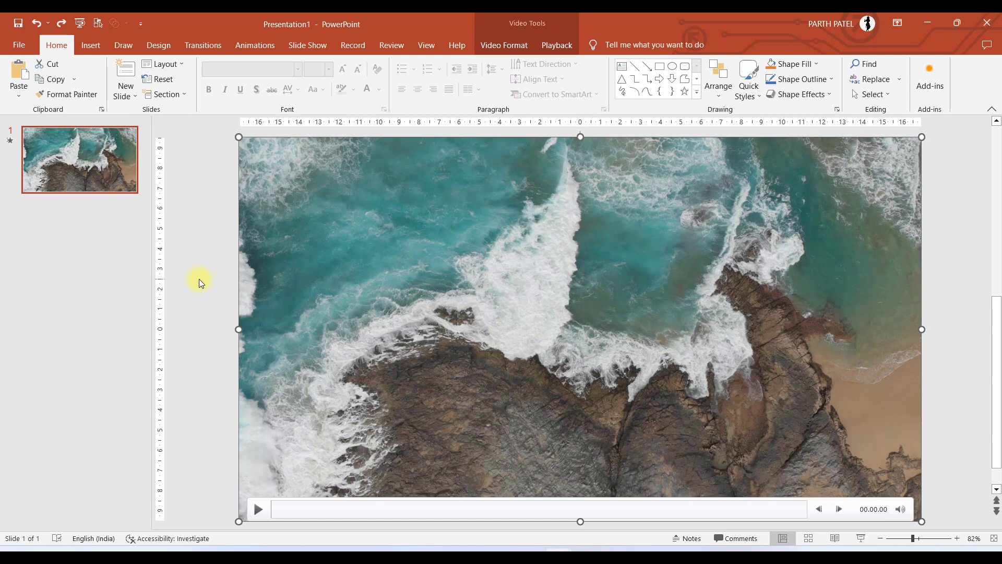
key(ctrl+y)
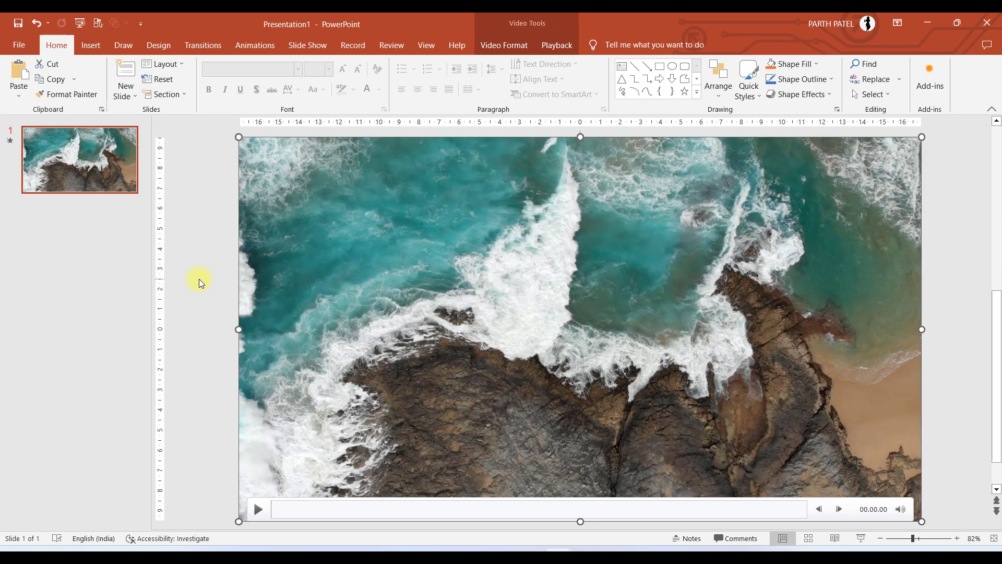
click(199, 278)
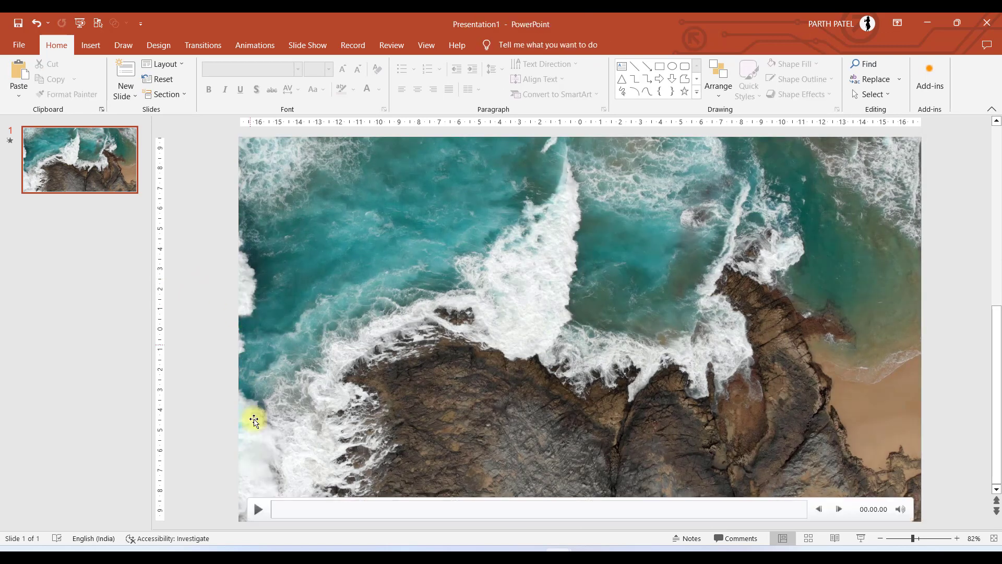
click(258, 509)
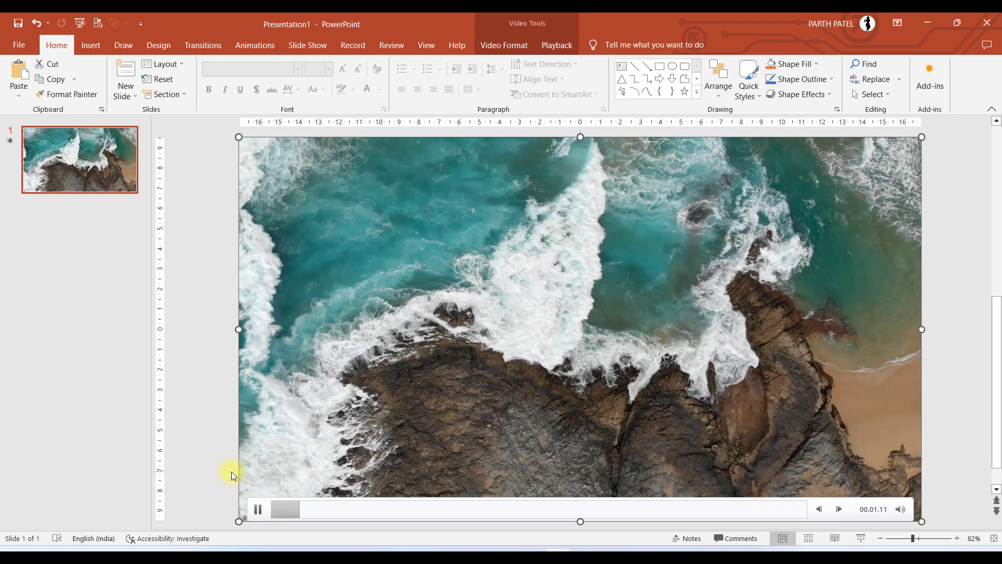
click(209, 443)
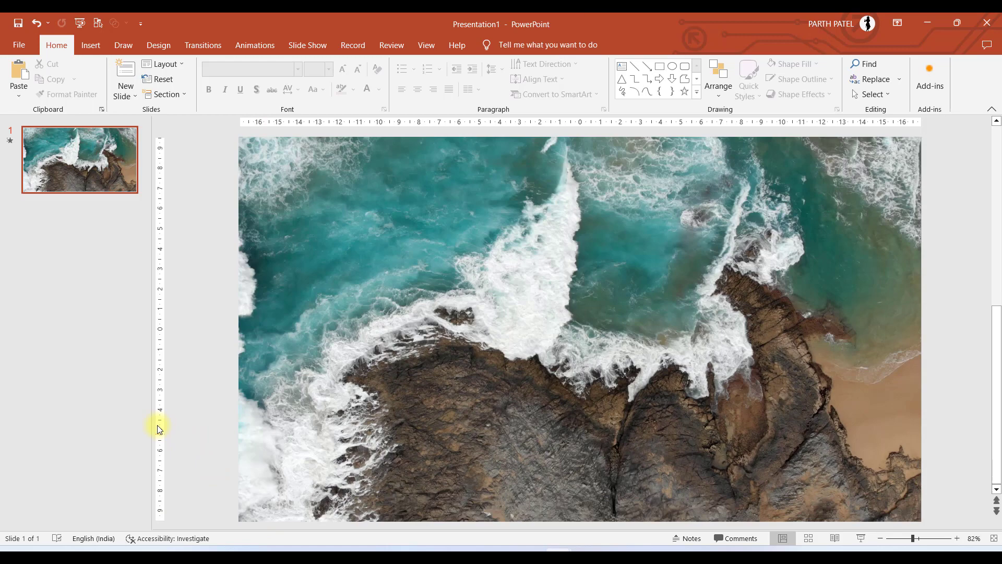
Insert an 8 by 5 table and stretch it from the top-left corner across the whole slide
click(89, 47)
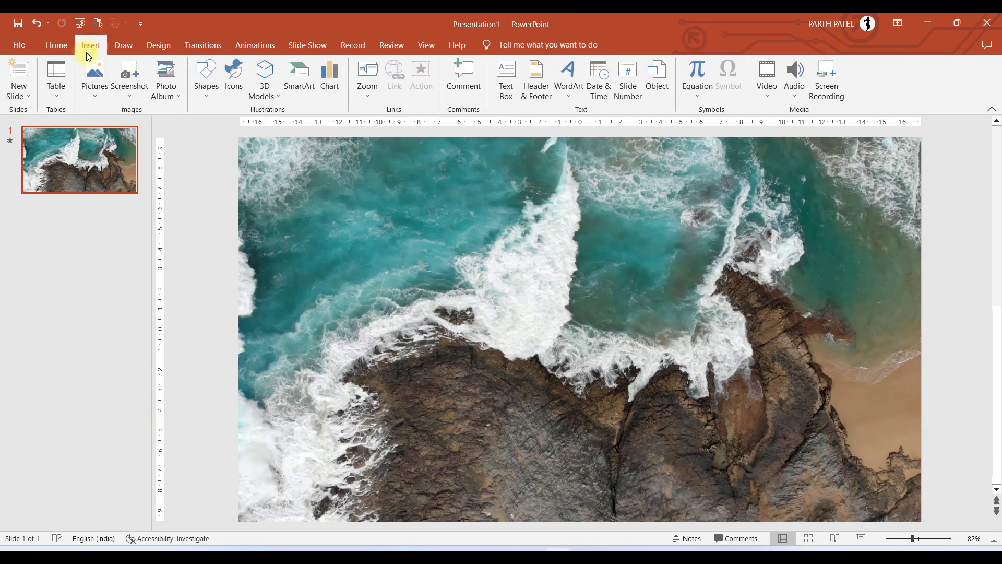
click(63, 92)
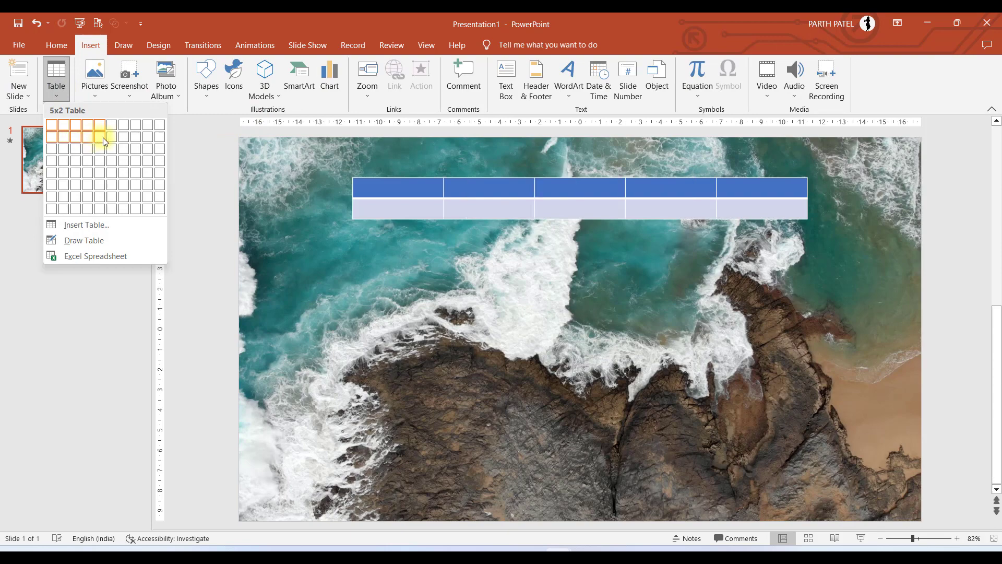
click(135, 172)
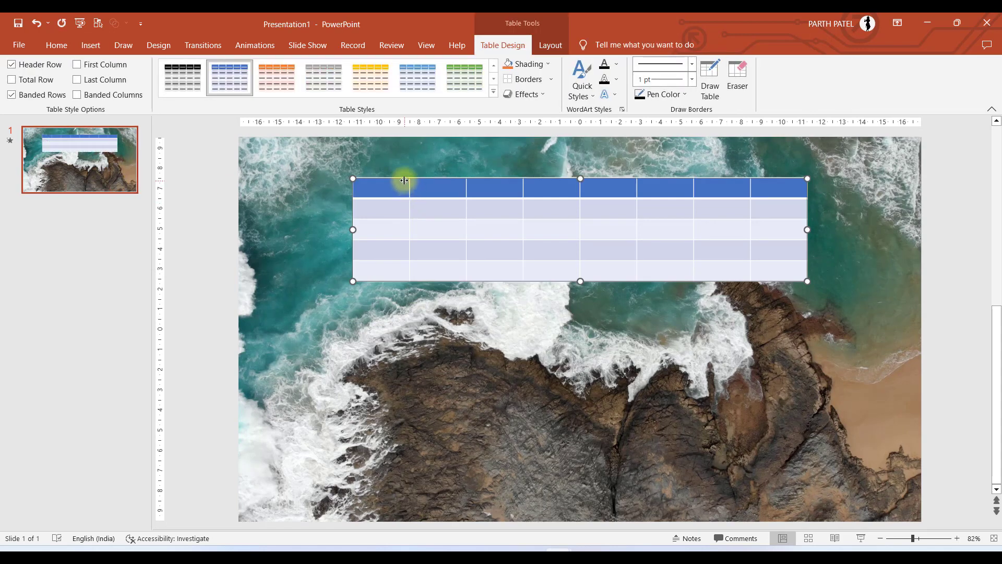
drag(402, 180, 288, 139)
drag(694, 241, 917, 519)
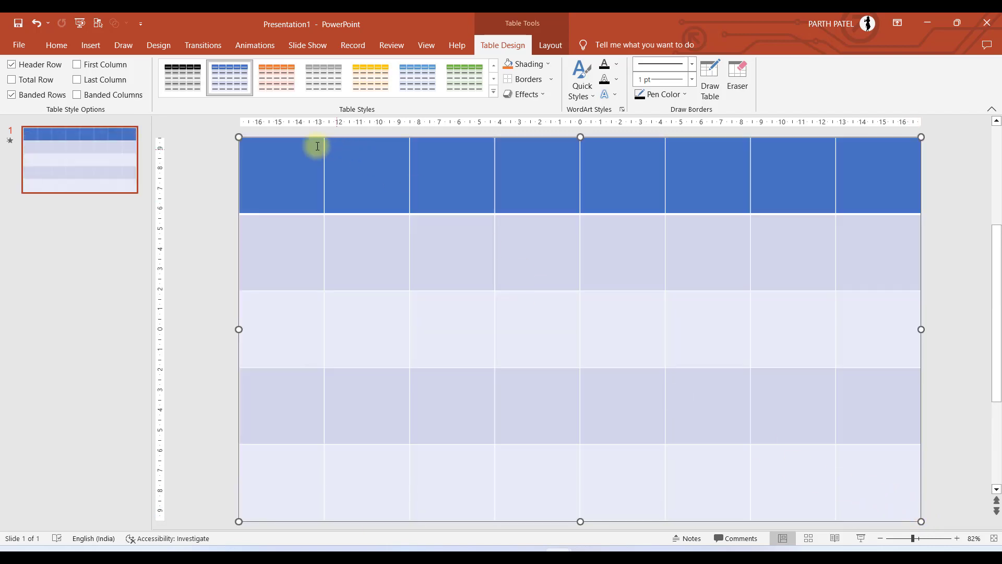
Apply the Medium Style 4 table style and set the cell shading to No Fill
click(492, 92)
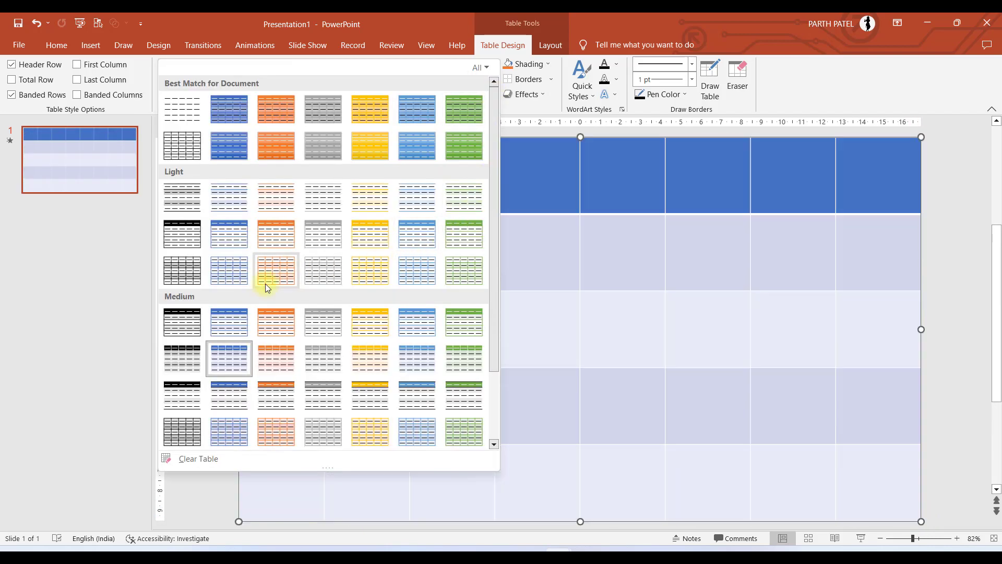
scroll(192, 337, down, 3)
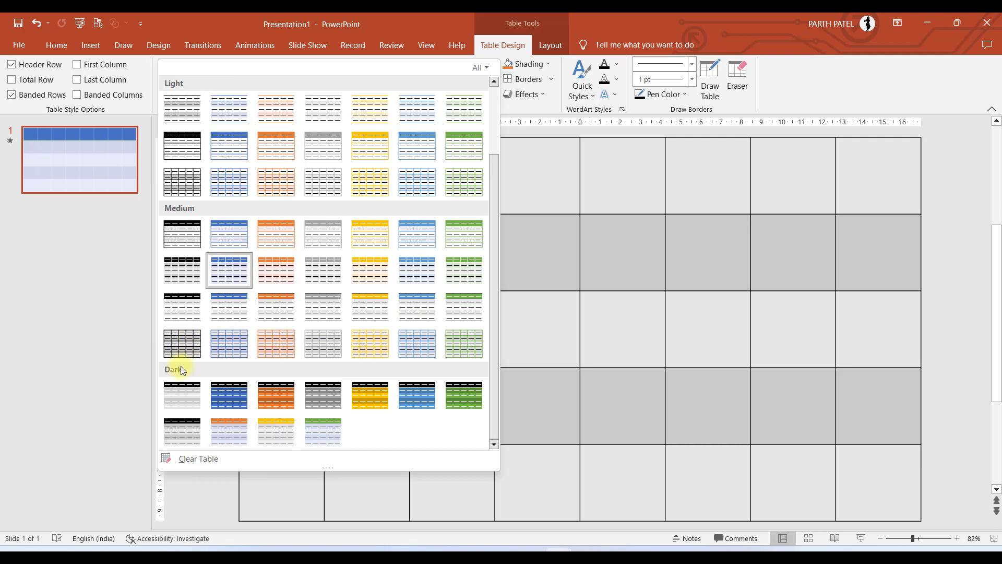
click(182, 337)
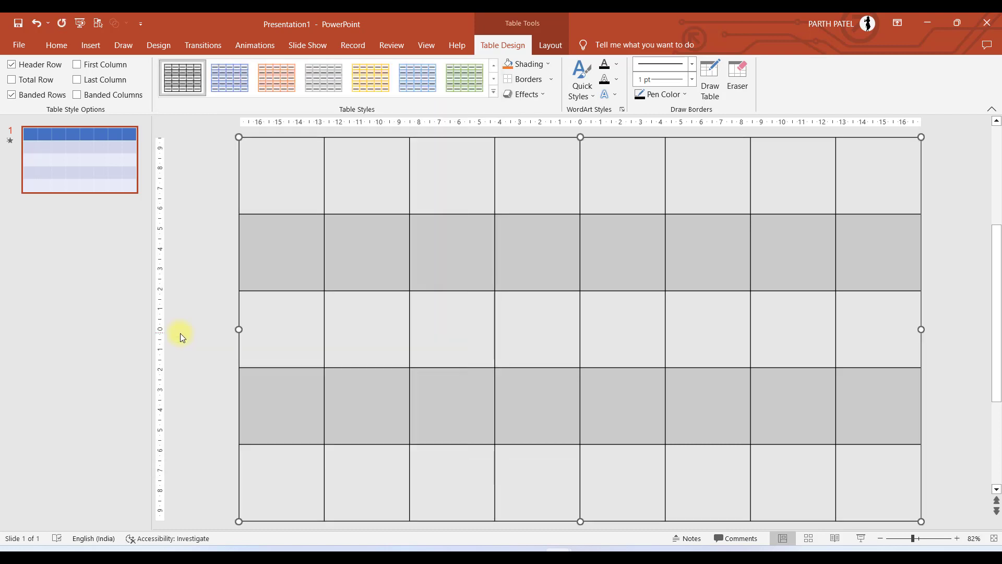
click(541, 66)
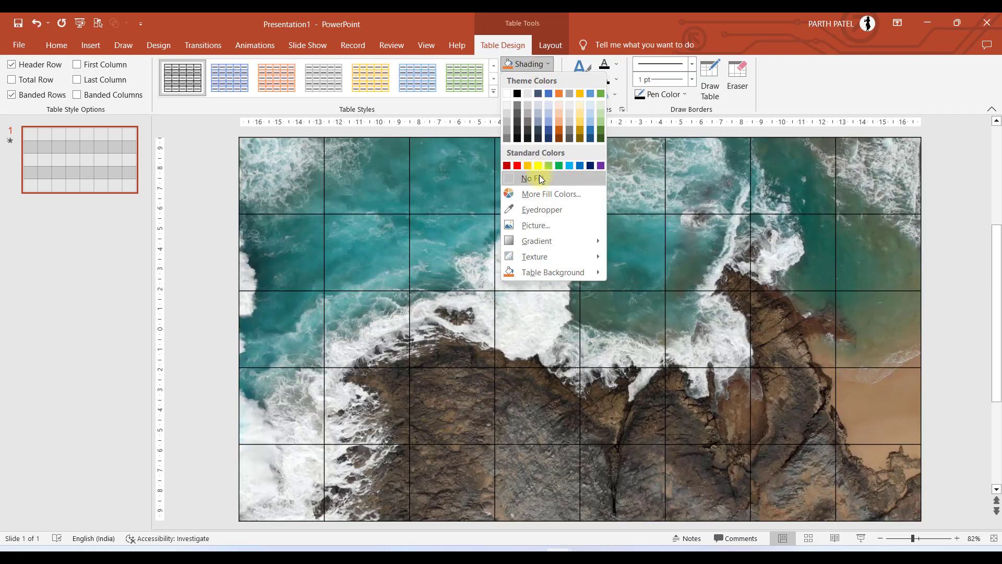
click(540, 179)
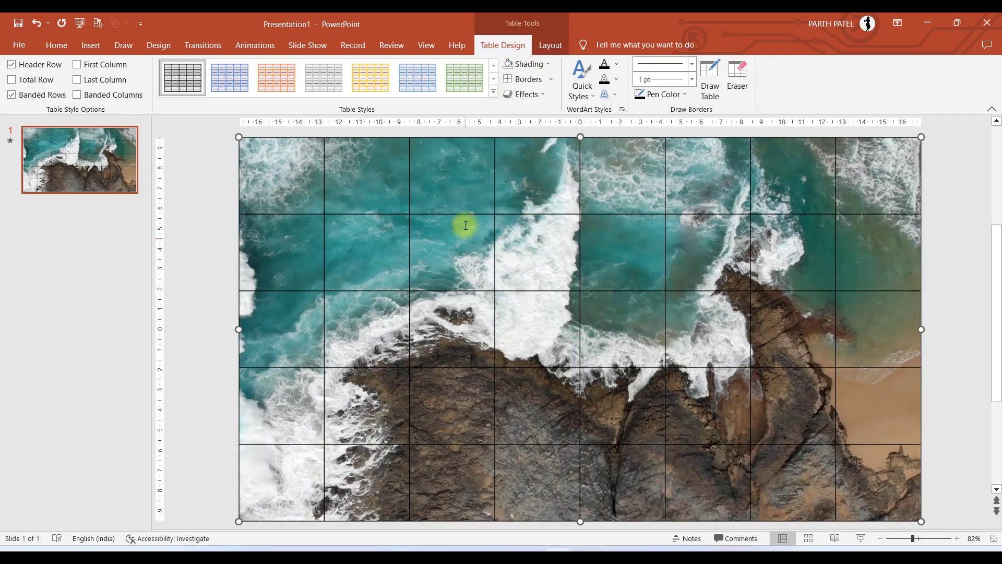
click(554, 78)
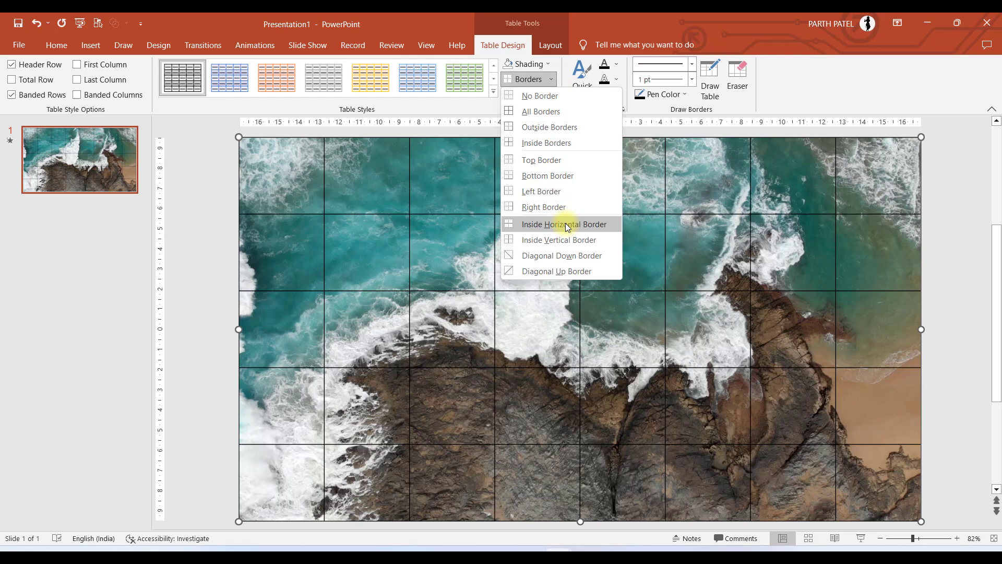
click(490, 102)
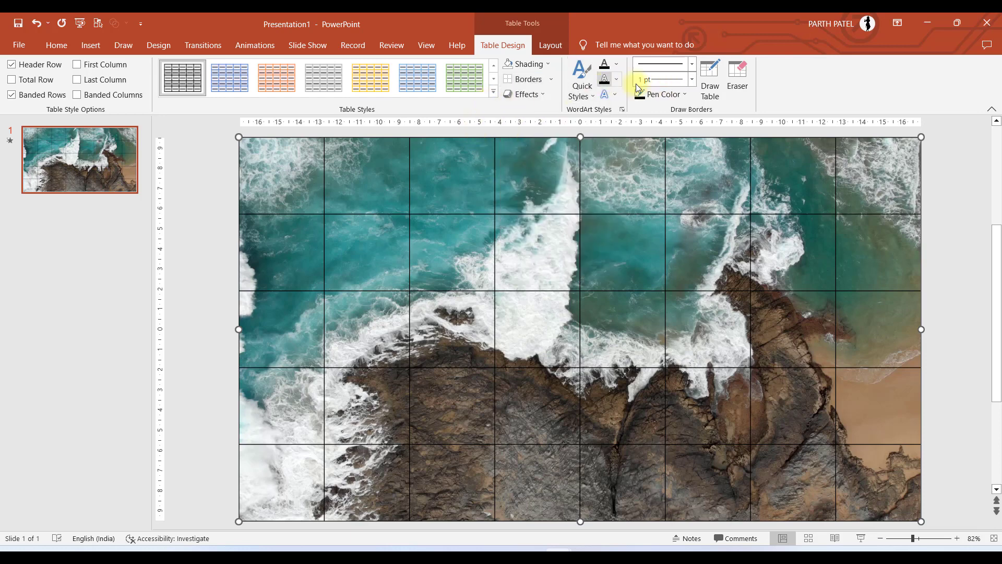
click(692, 64)
click(660, 76)
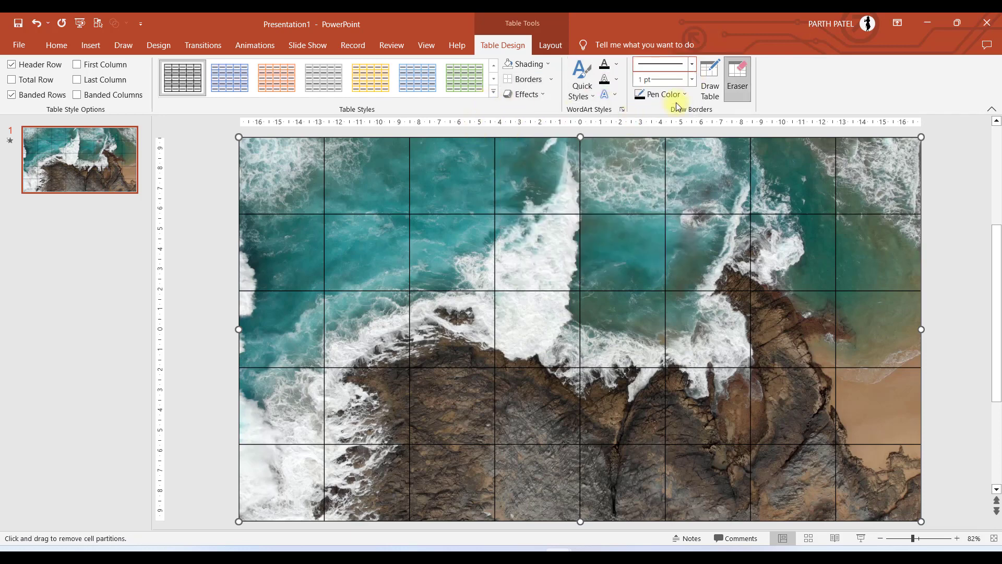
click(692, 79)
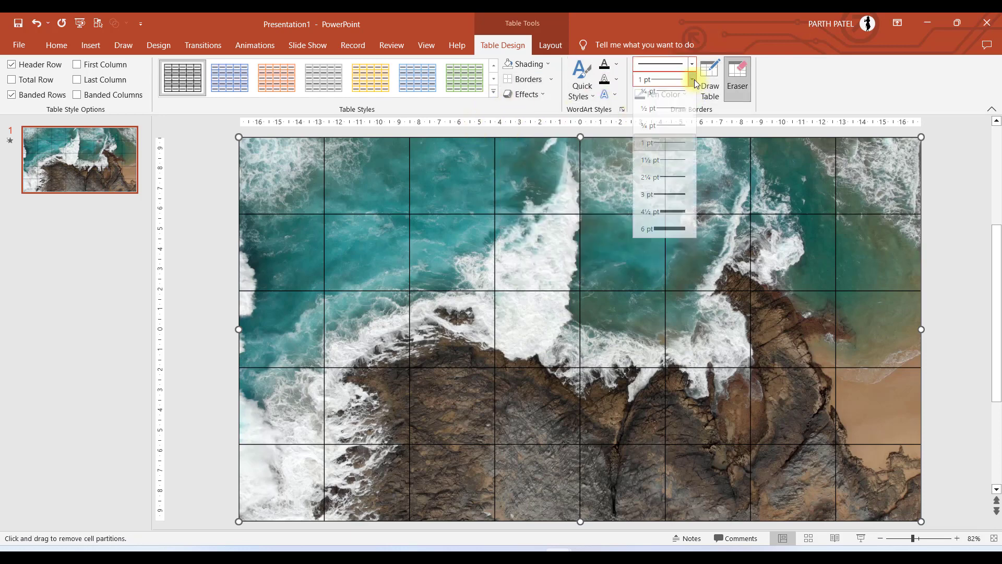
click(665, 200)
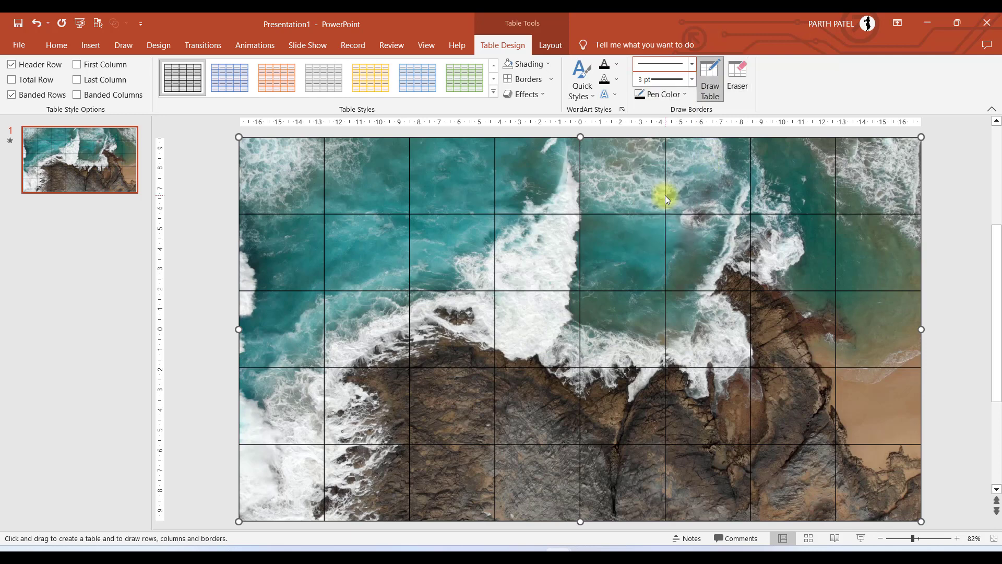
click(665, 172)
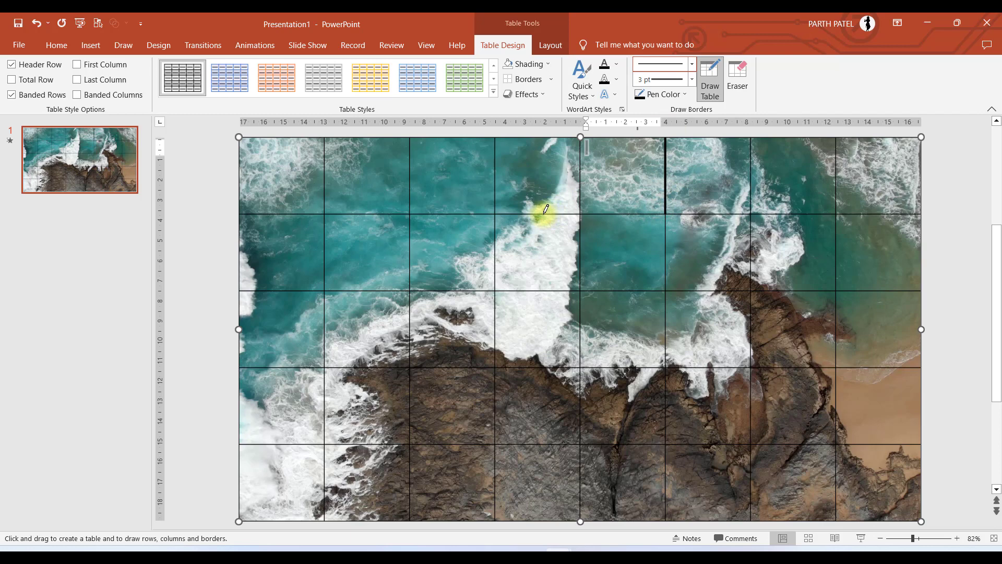
key(ctrl+z)
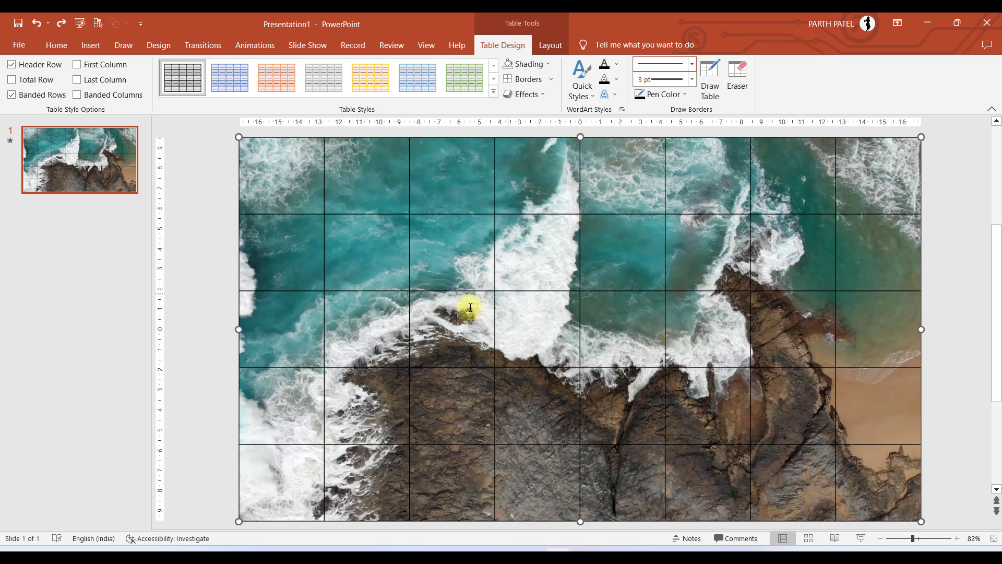
click(211, 233)
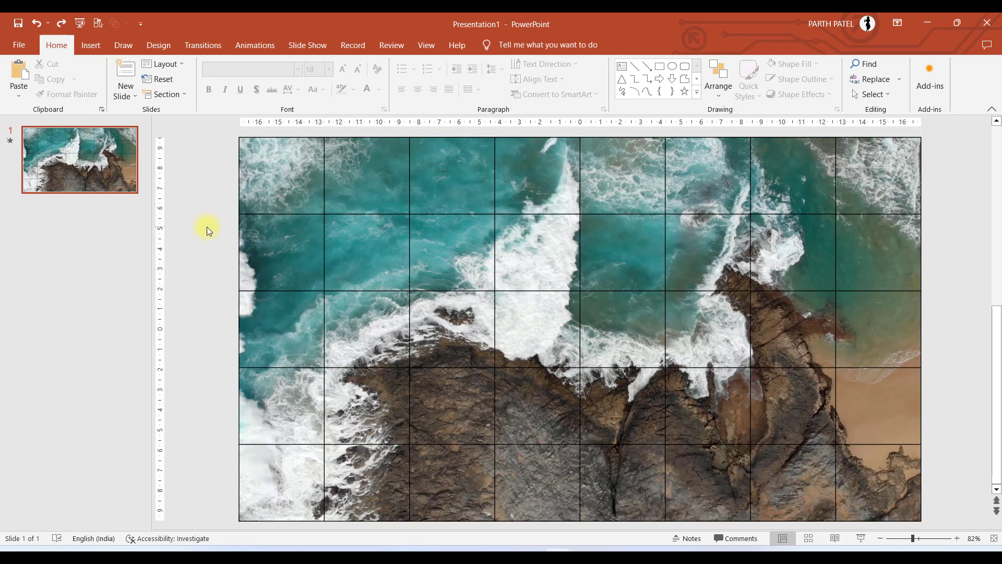
Fill the cells in rows 2–3, columns 1–4 with white at 30% transparency
drag(284, 235, 516, 304)
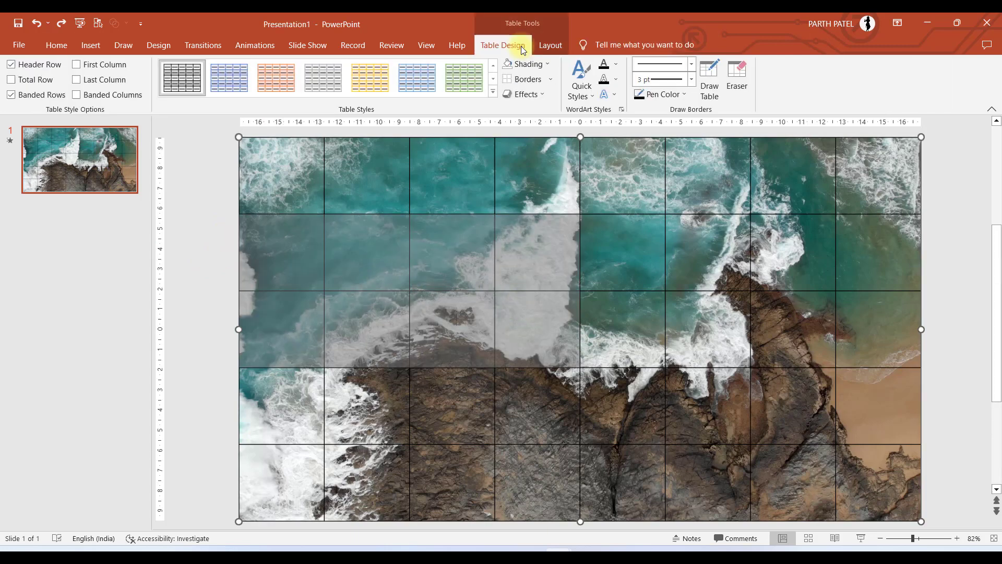
click(530, 64)
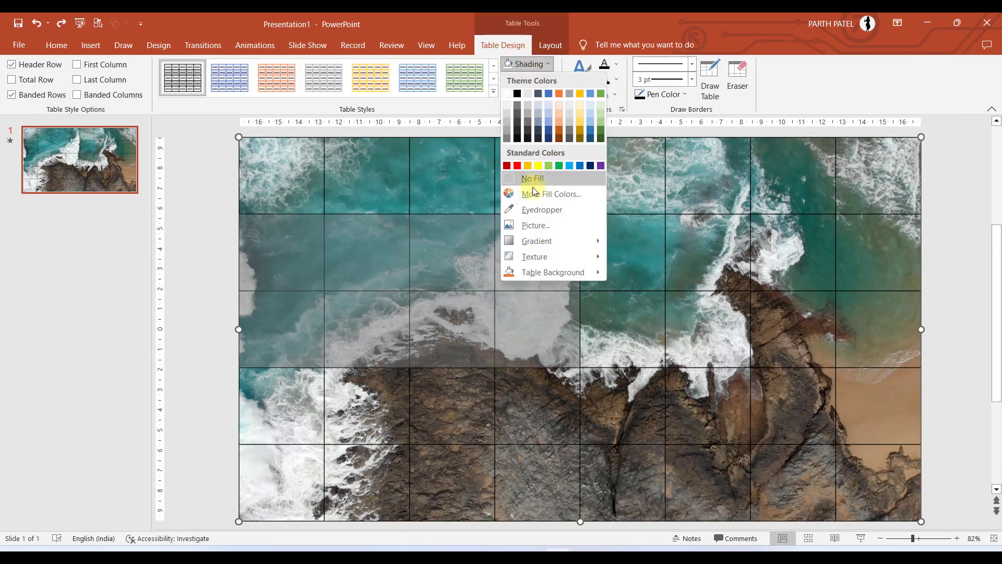
click(508, 94)
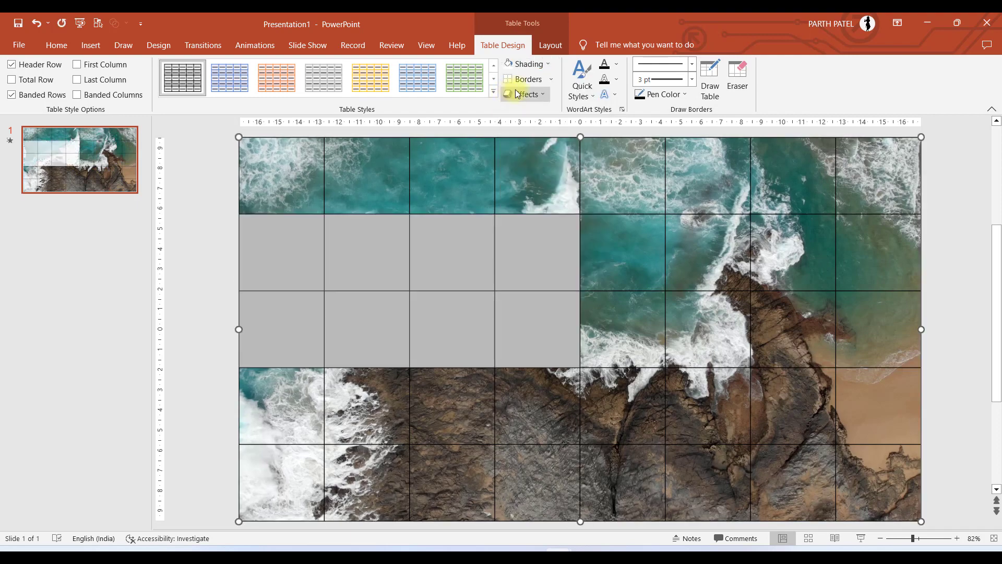
right_click(478, 254)
click(540, 516)
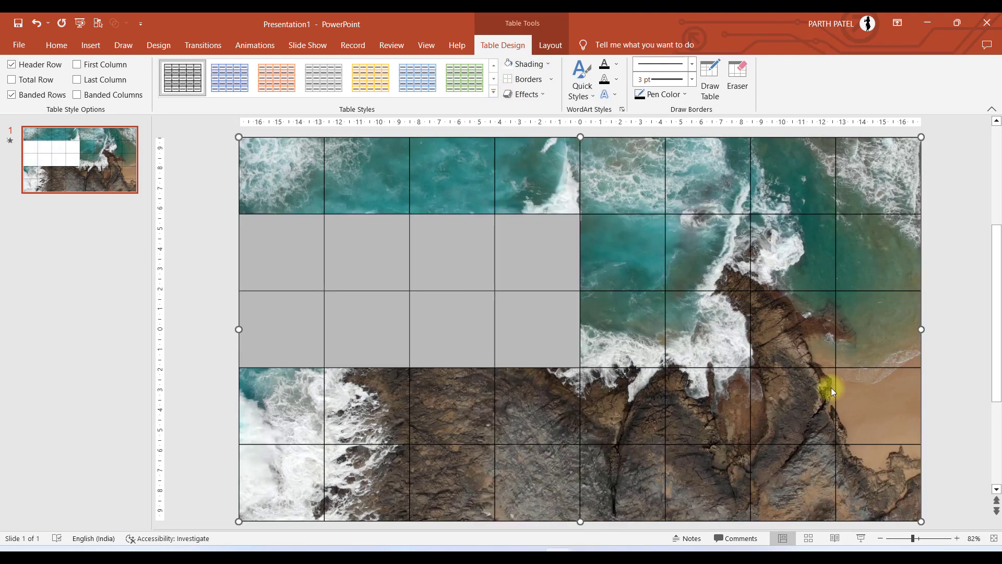
click(844, 206)
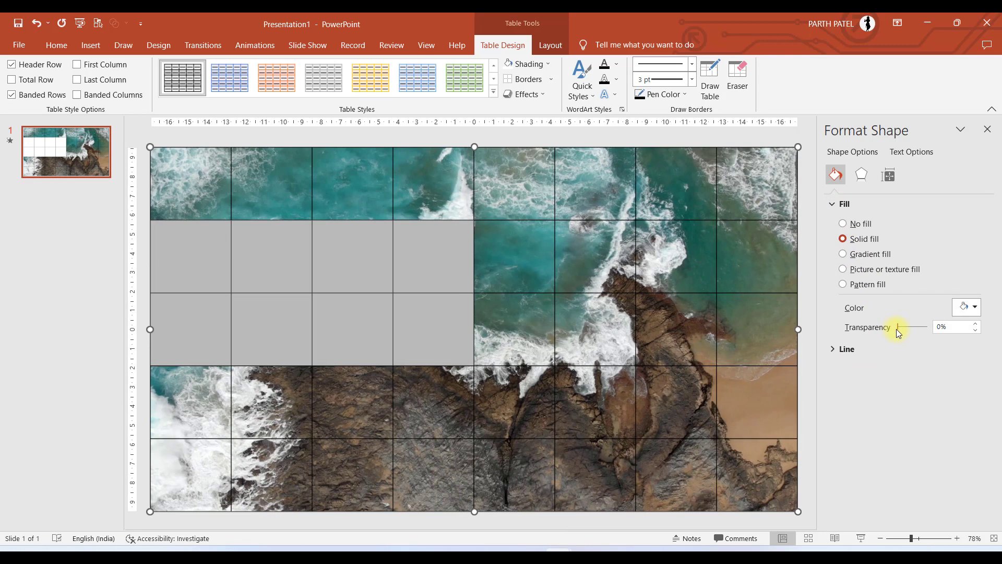
drag(898, 329, 905, 328)
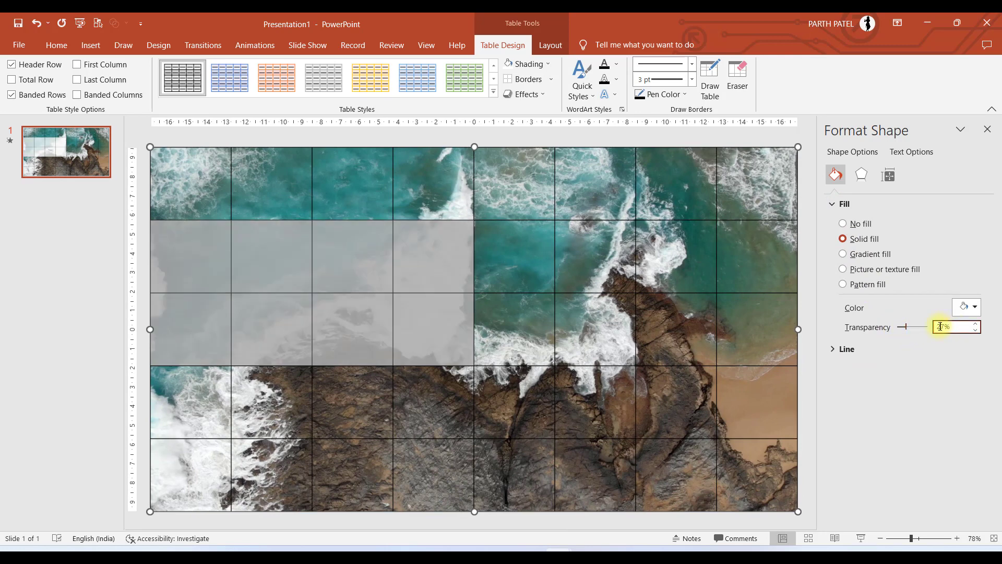
text(0)
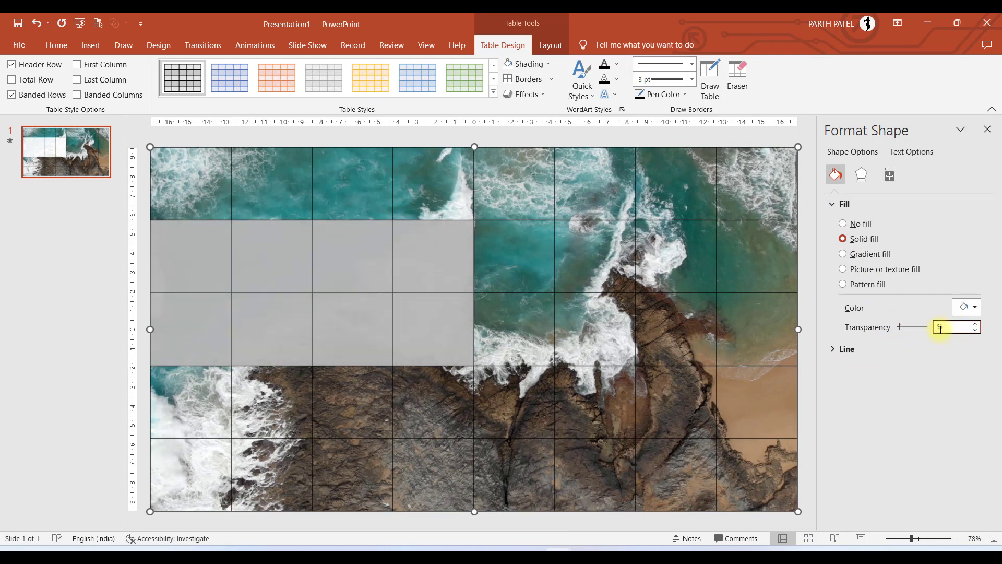
text(30)
key(Return)
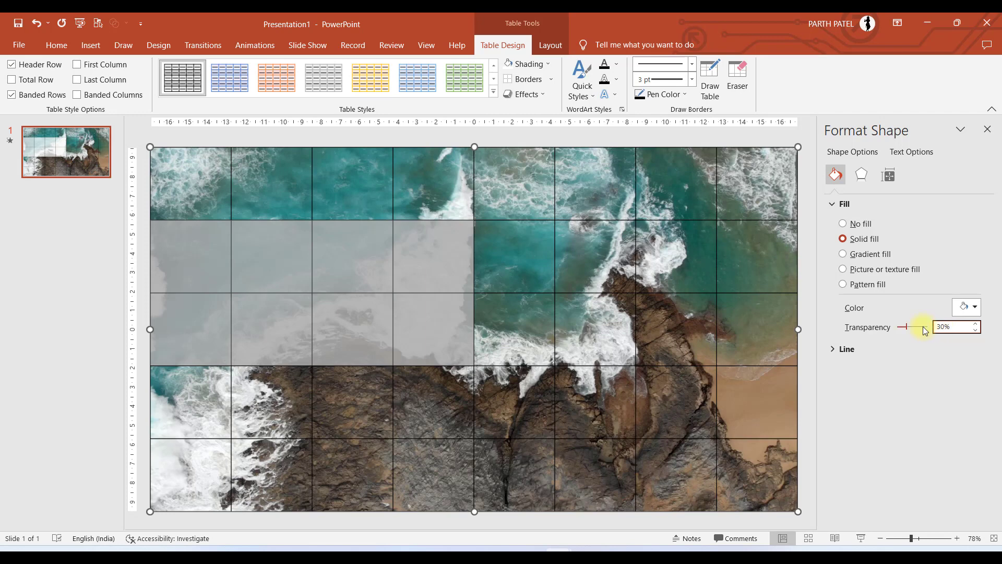
click(144, 244)
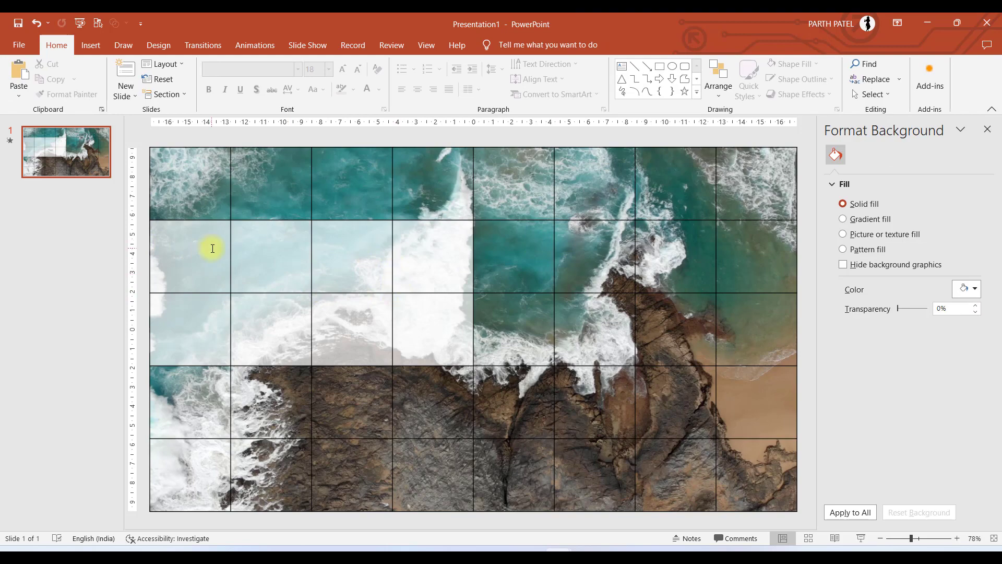
Clear the inner border lines from the faded cells in rows 2–3, columns 1–4
click(217, 251)
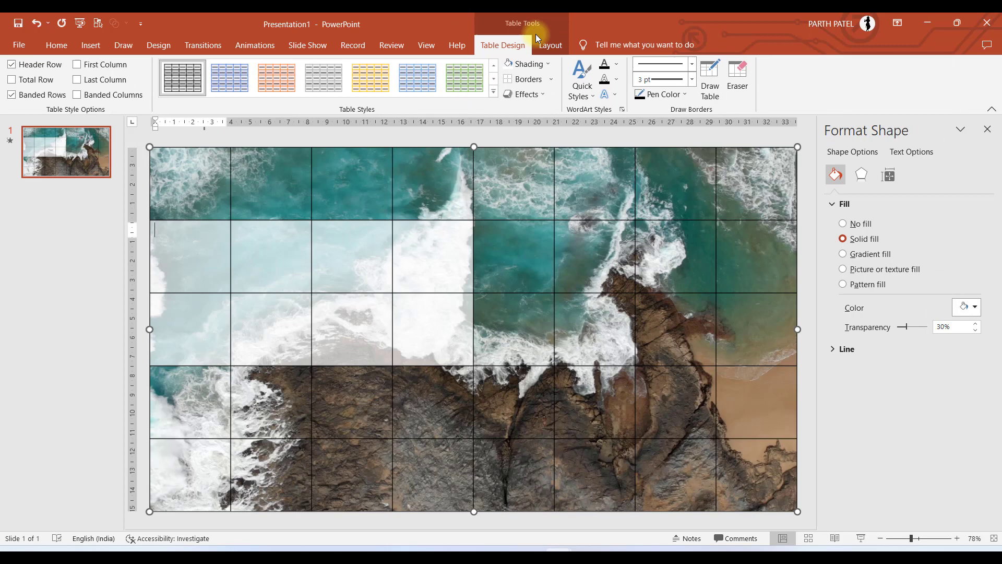
click(551, 81)
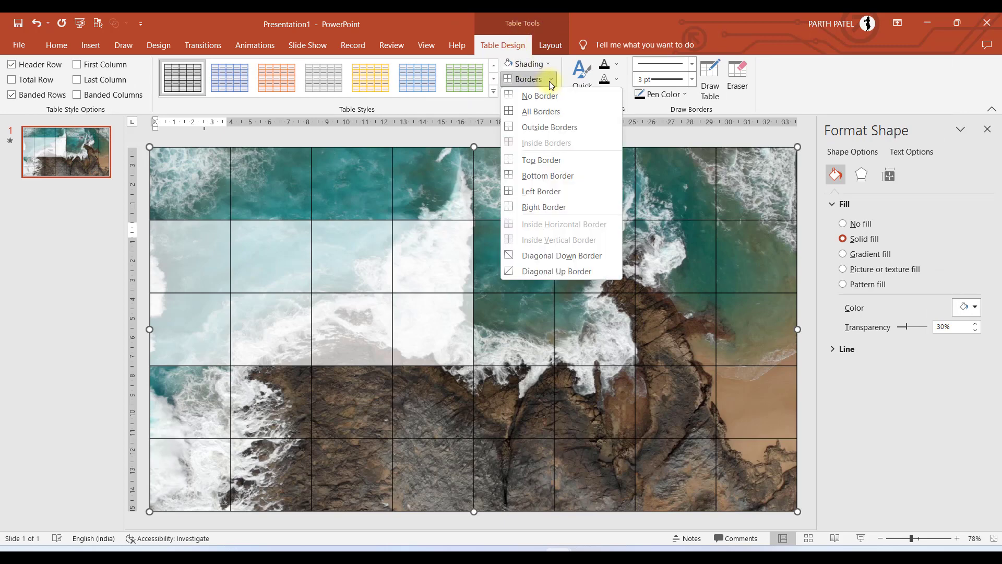
click(542, 128)
click(251, 273)
click(522, 79)
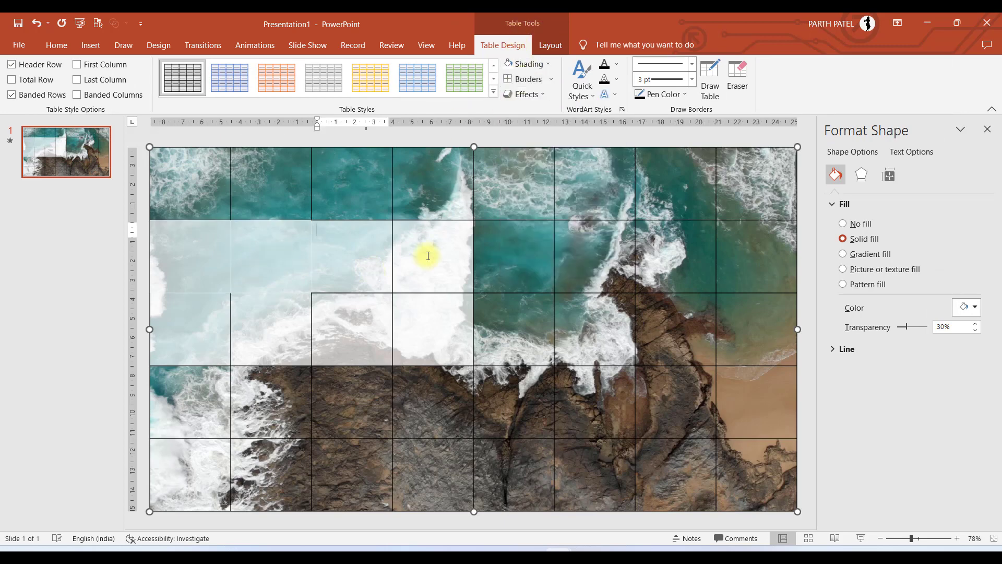
drag(323, 313, 167, 313)
click(522, 79)
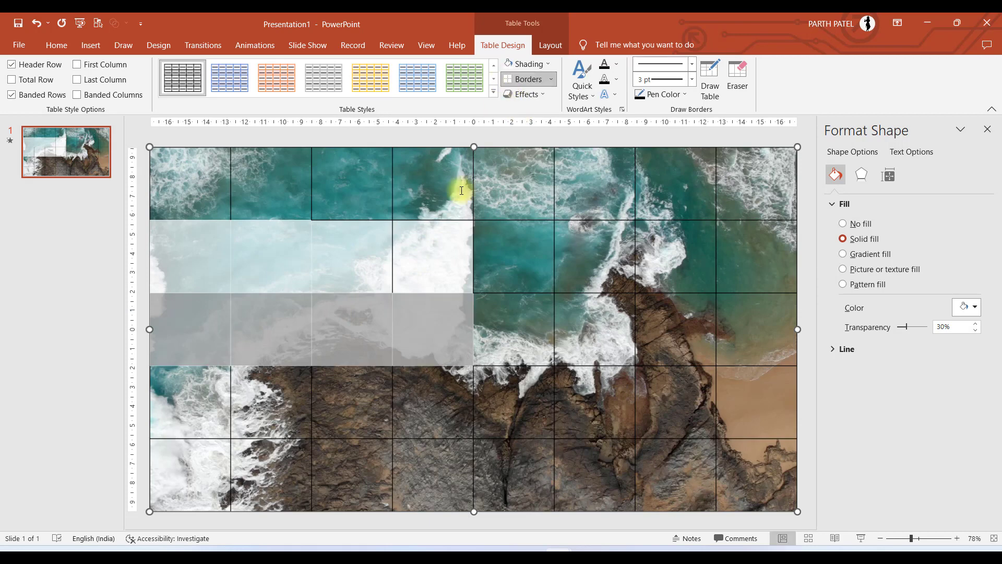
click(459, 180)
click(512, 83)
click(398, 269)
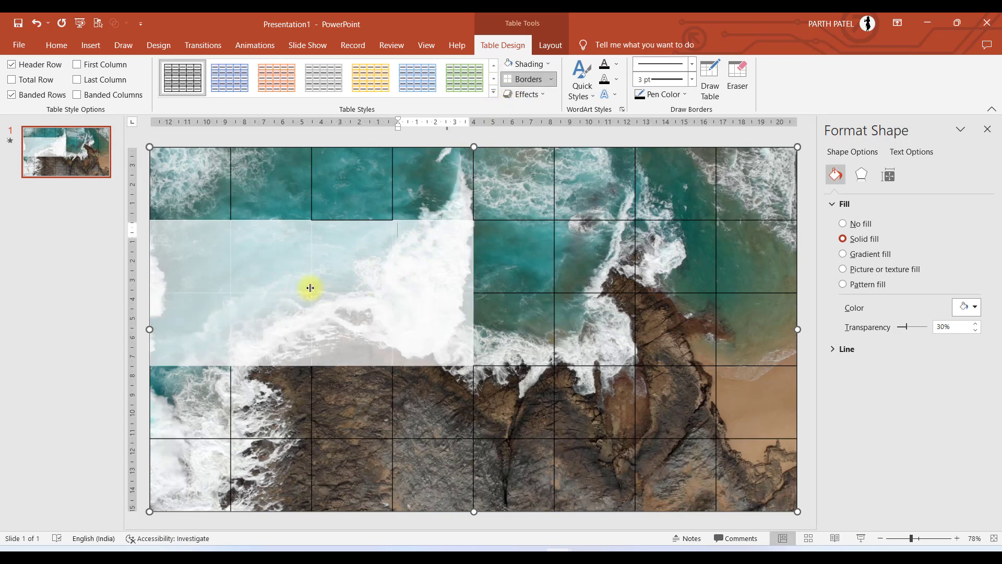
click(199, 403)
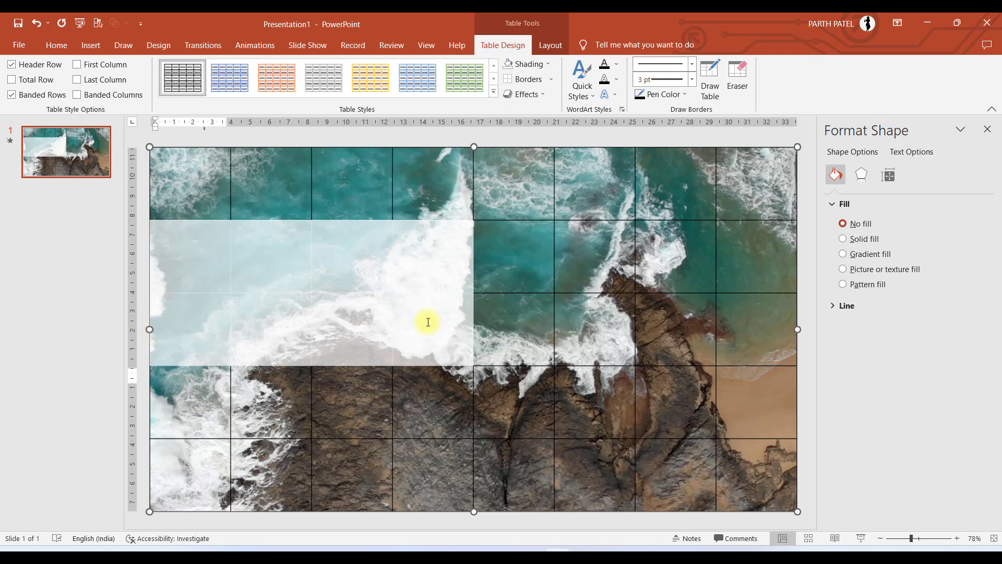
Give the whole faded block a single thick outside border
click(322, 263)
drag(322, 263, 423, 301)
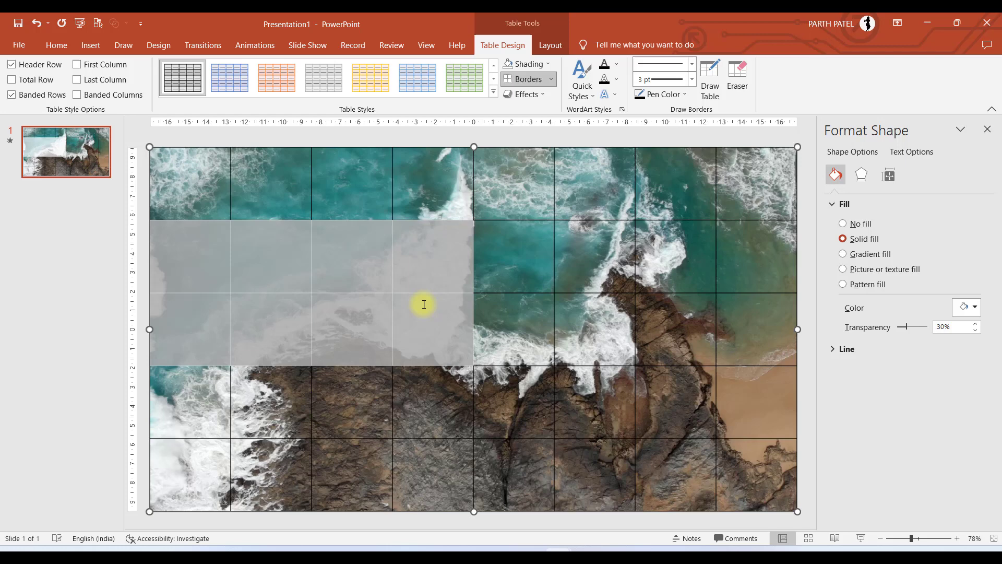
click(552, 79)
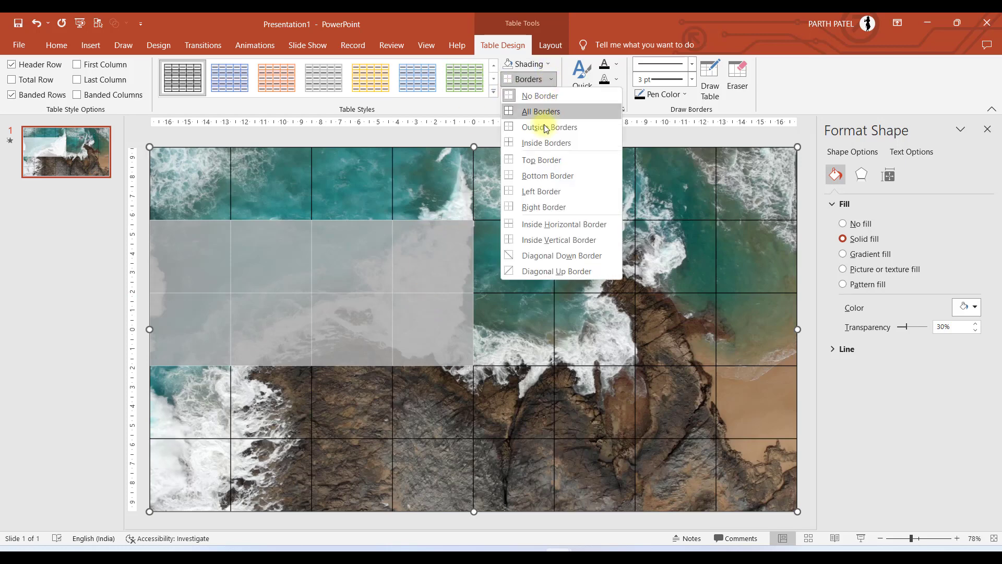
click(537, 128)
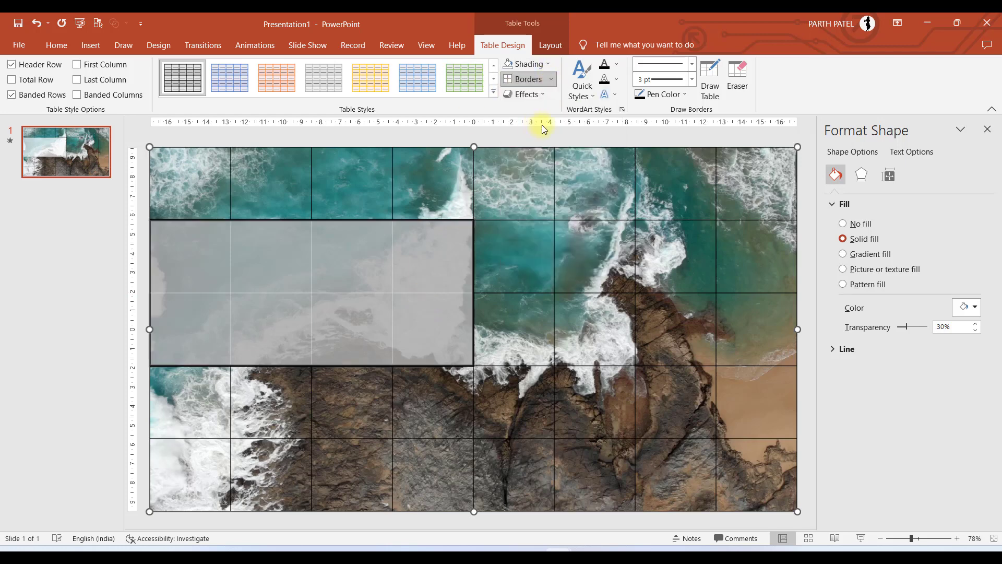
click(250, 414)
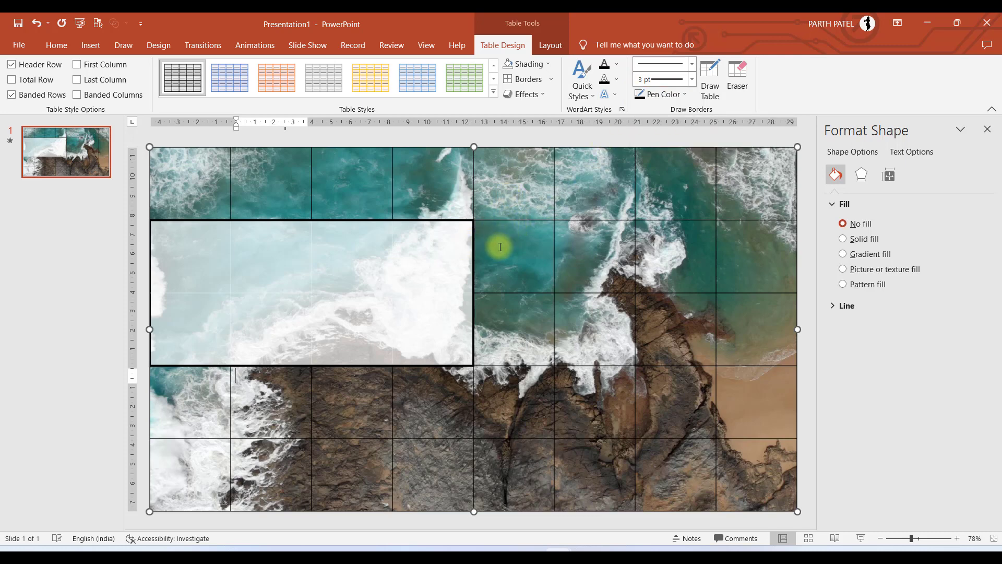
Give the top-row cell in column 6 the same faded white fill
click(585, 165)
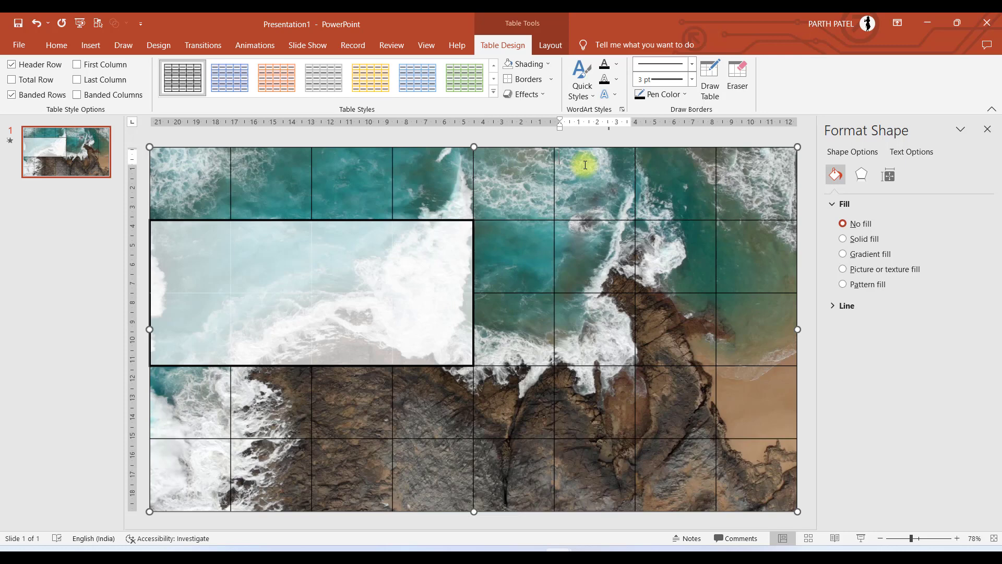
click(509, 63)
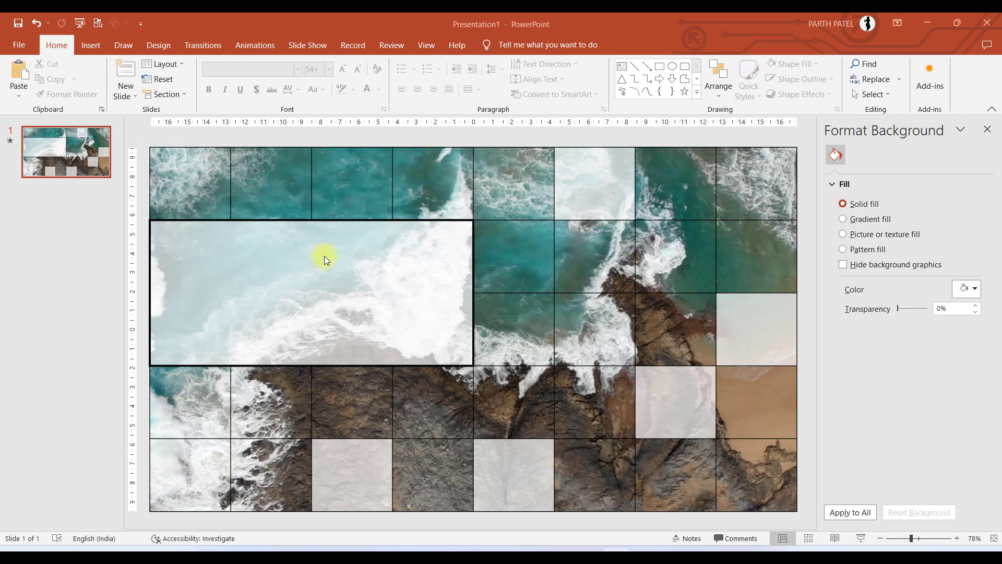
Paste the 1ST JANUARY 2024 text box and colour it with teal sampled from the sea
key(ctrl+v)
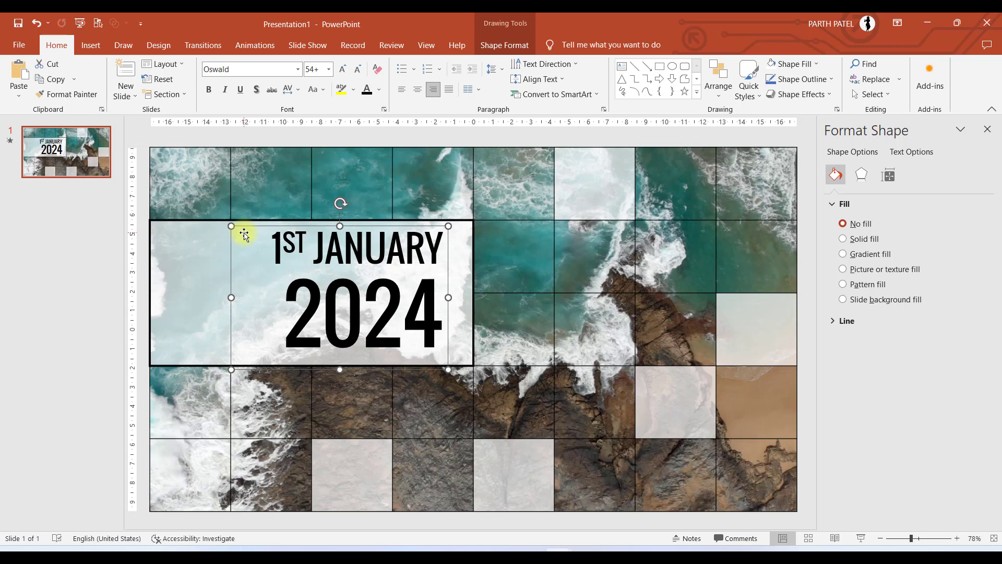
click(378, 91)
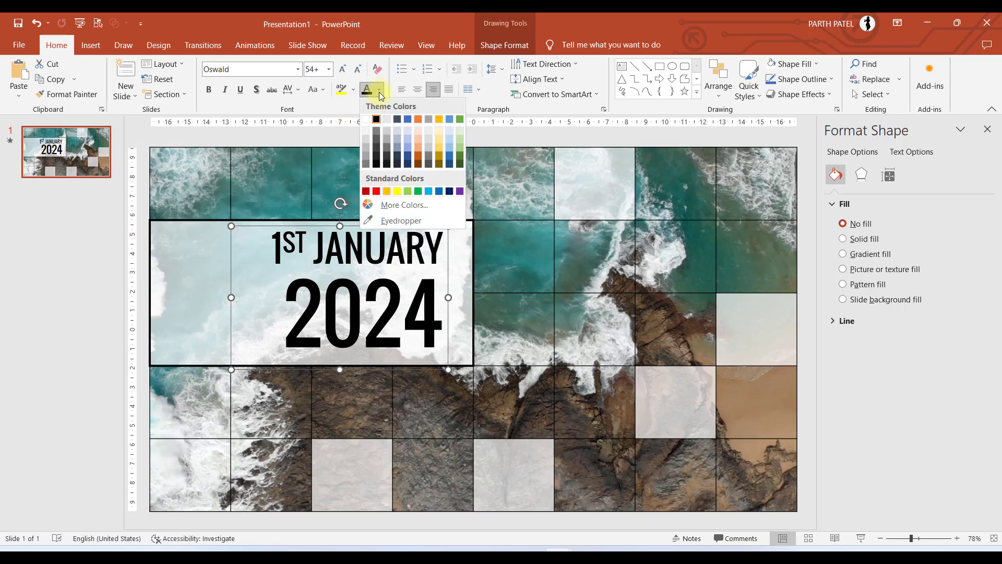
click(397, 222)
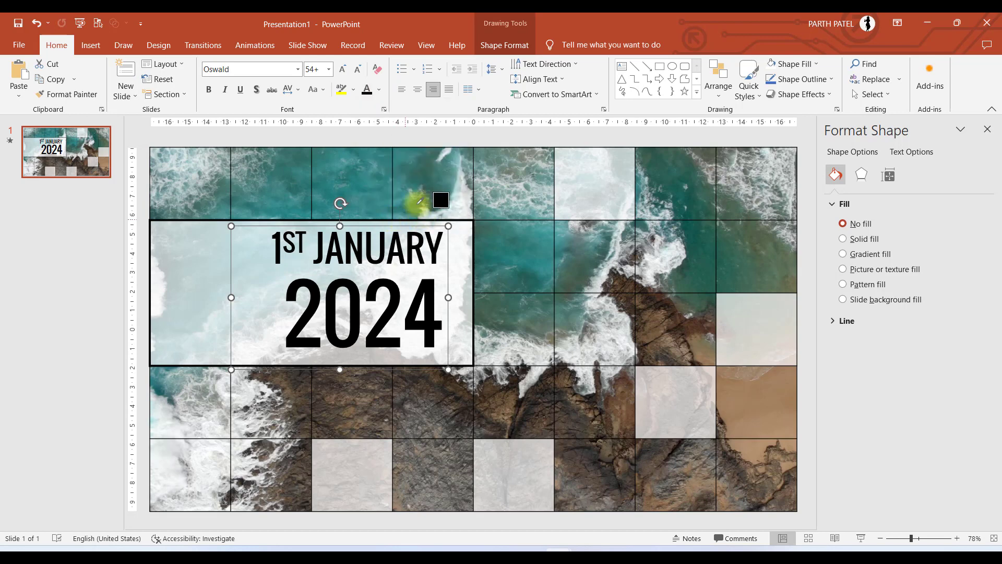
click(372, 185)
click(632, 138)
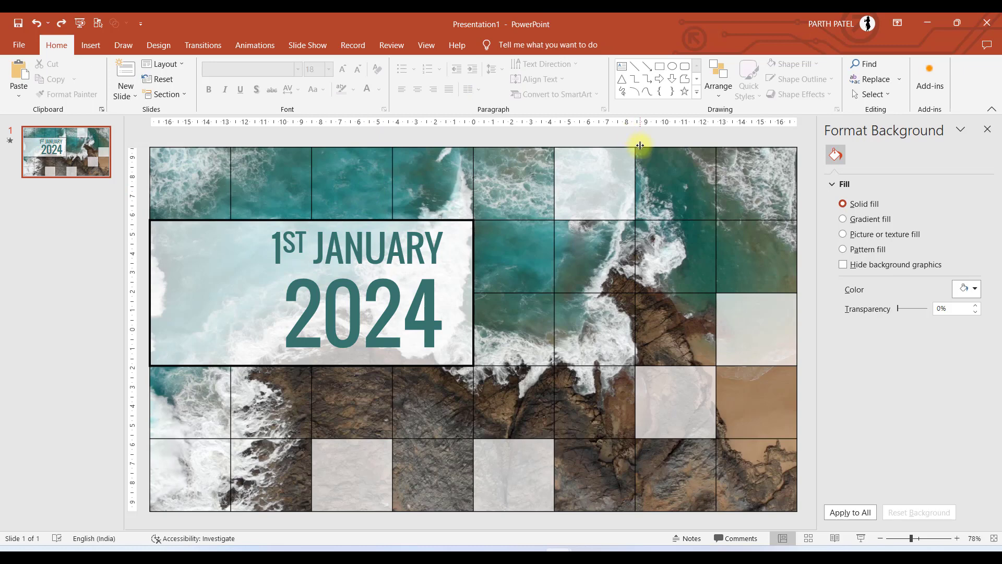
Select the beach video behind the table and turn on Loop until Stopped and Rewind after Playing
click(637, 146)
drag(638, 147, 646, 157)
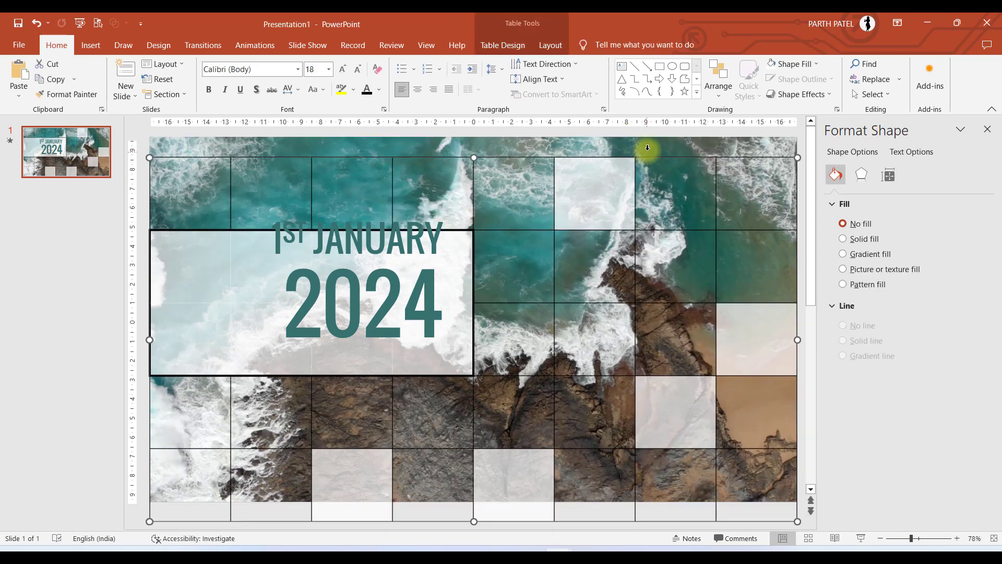
click(646, 144)
click(647, 143)
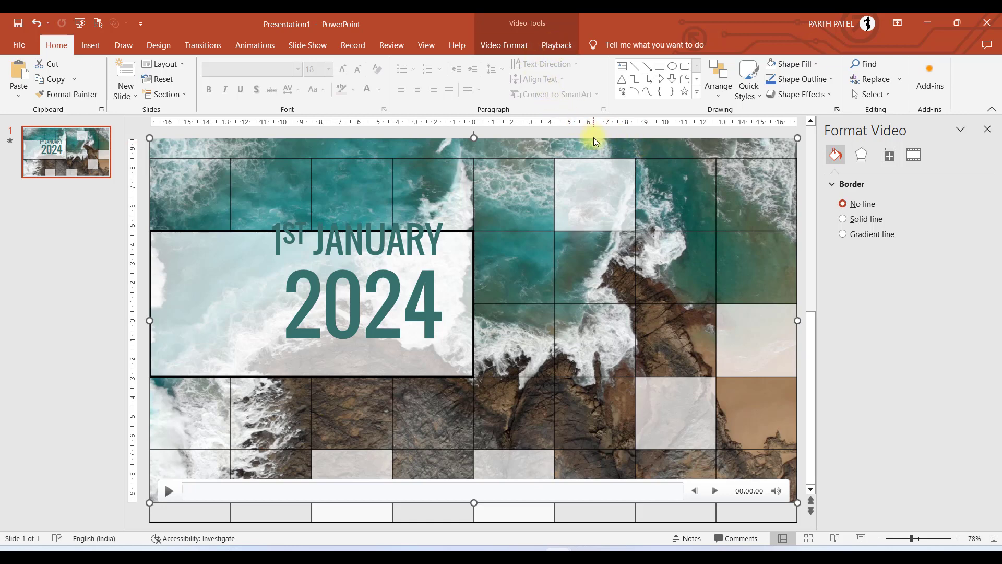
click(550, 50)
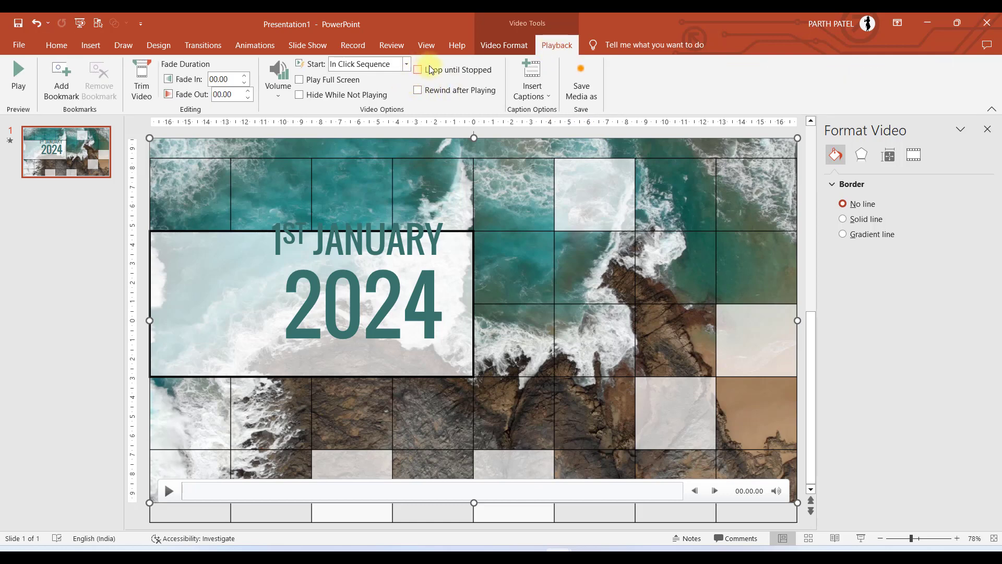
click(417, 71)
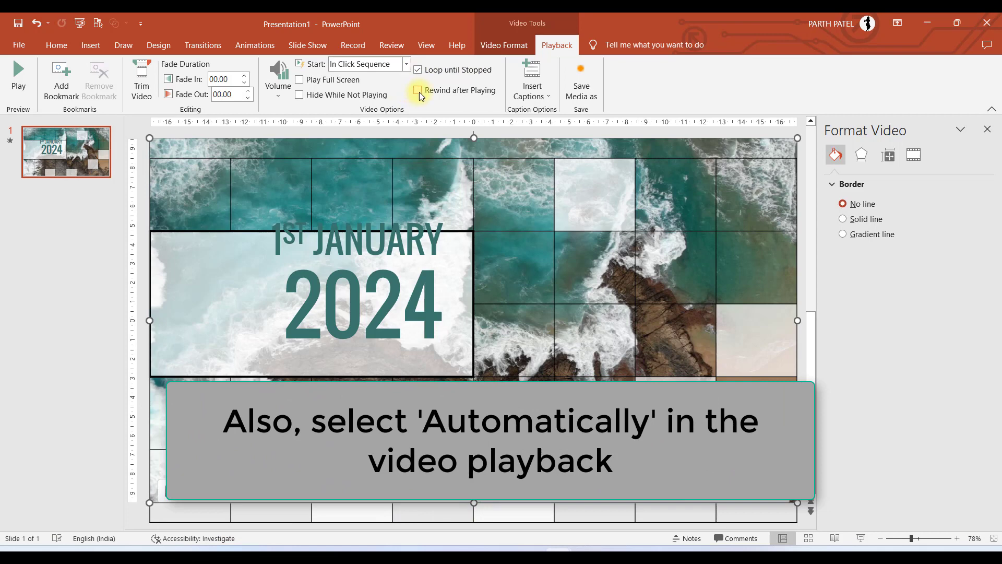
click(418, 91)
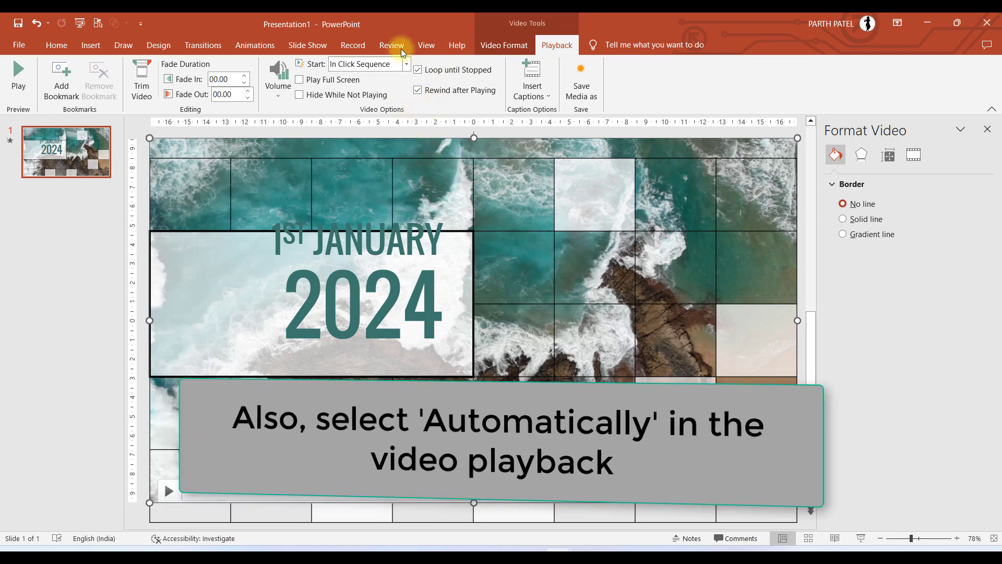